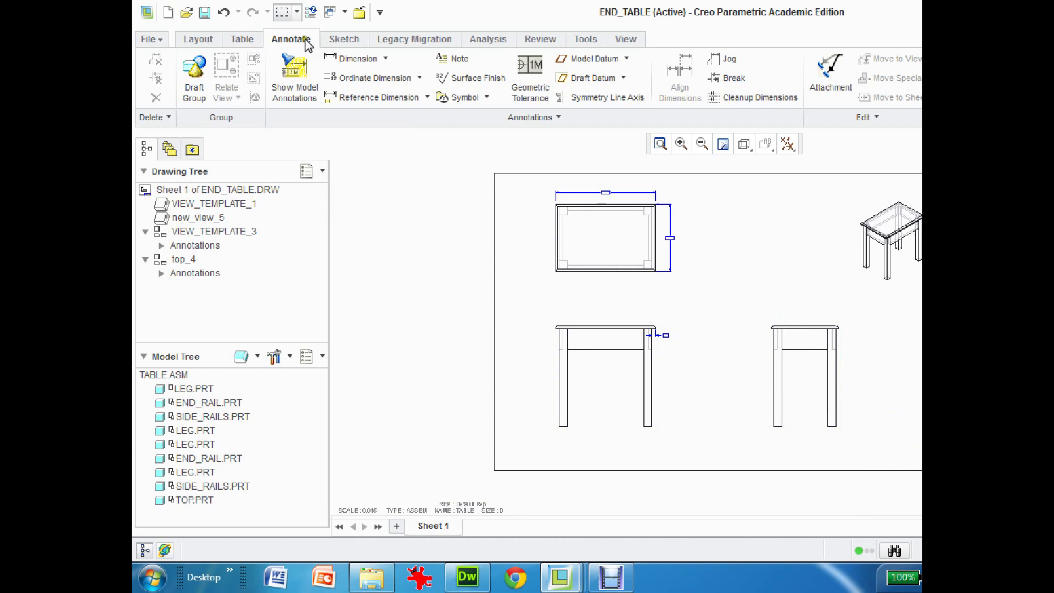
Turn on the Draft Grid over the END_TABLE sheet with a grid spacing of 0.5.
{"action": "left_click", "coordinate": [345, 40]}
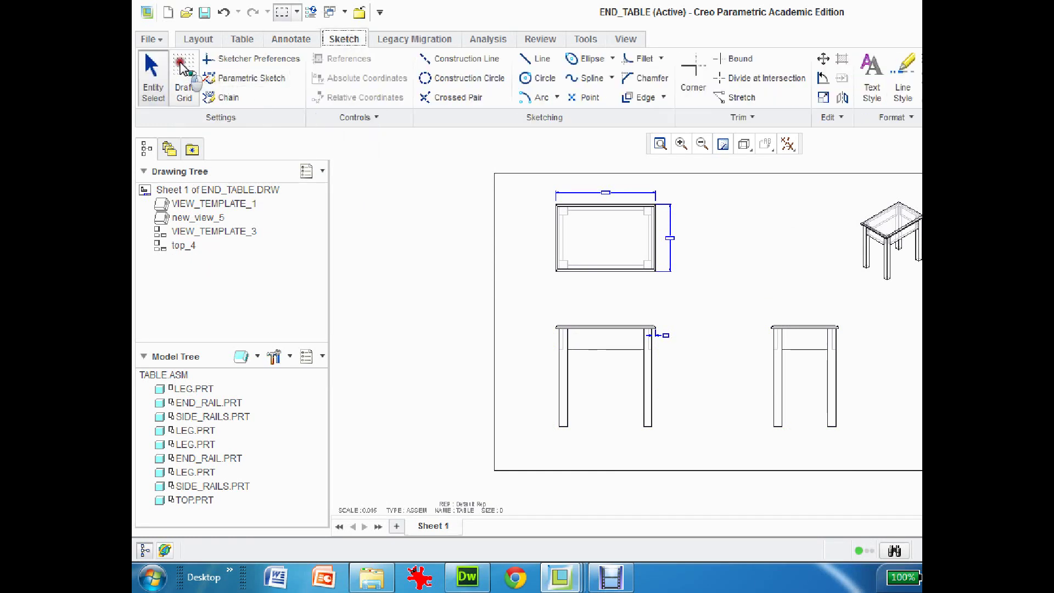
{"action": "left_click", "coordinate": [182, 69]}
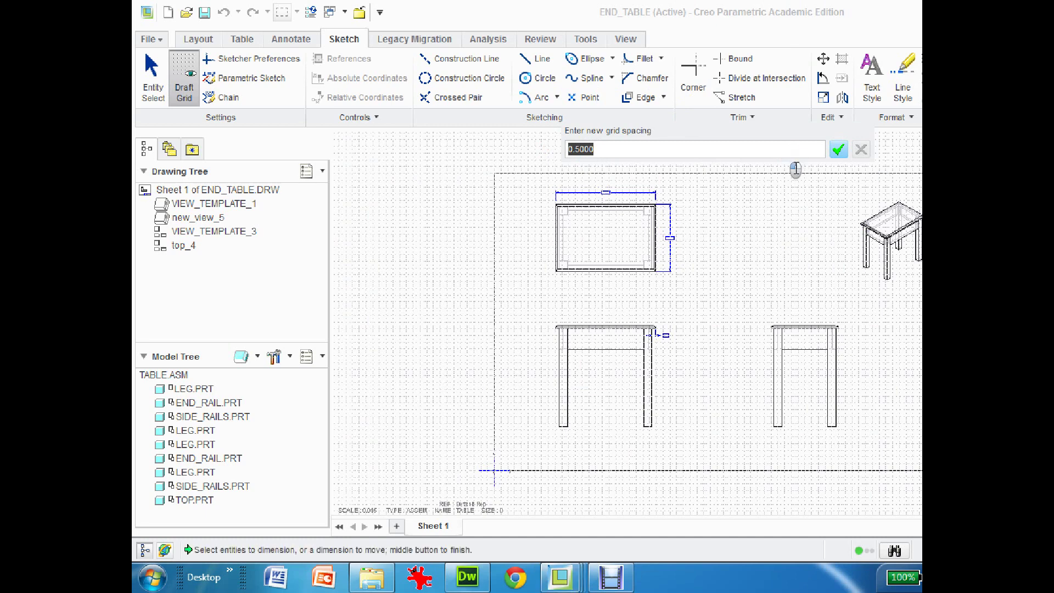
{"action": "left_click", "coordinate": [757, 162]}
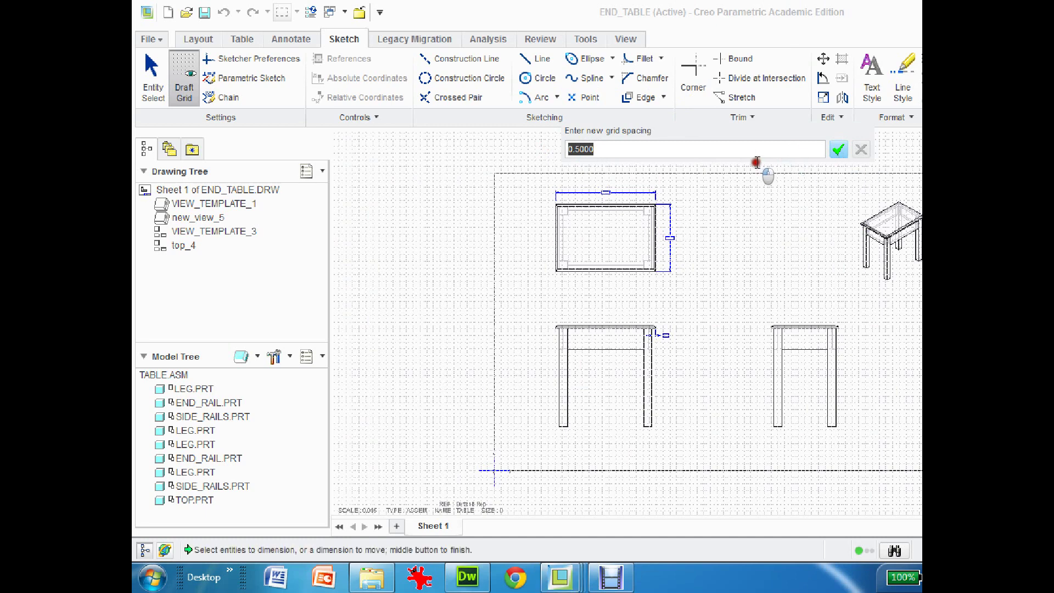
{"action": "left_click", "coordinate": [838, 149]}
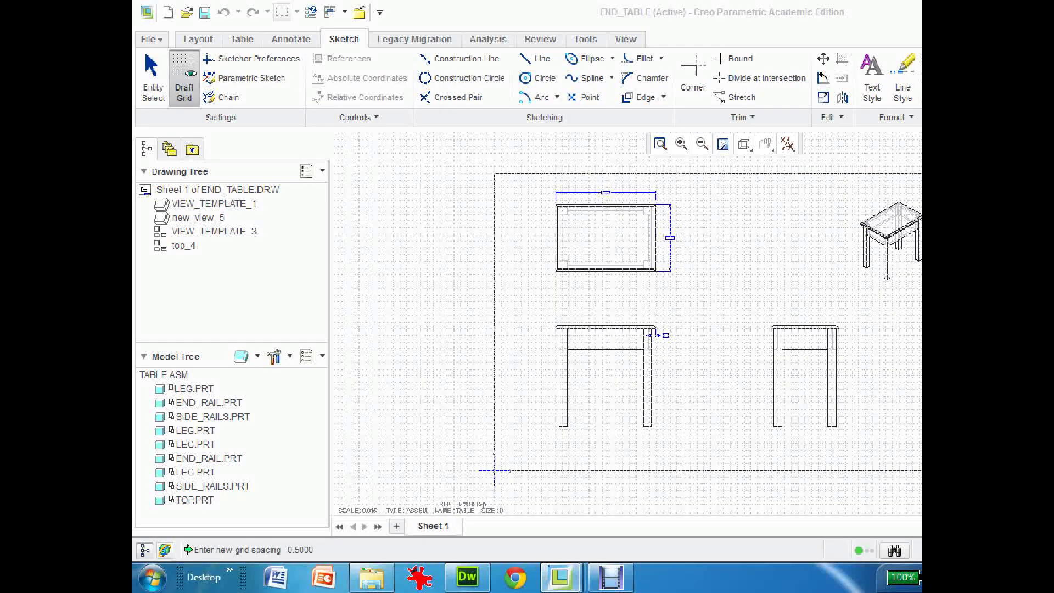
{"action": "key", "text": "Escape"}
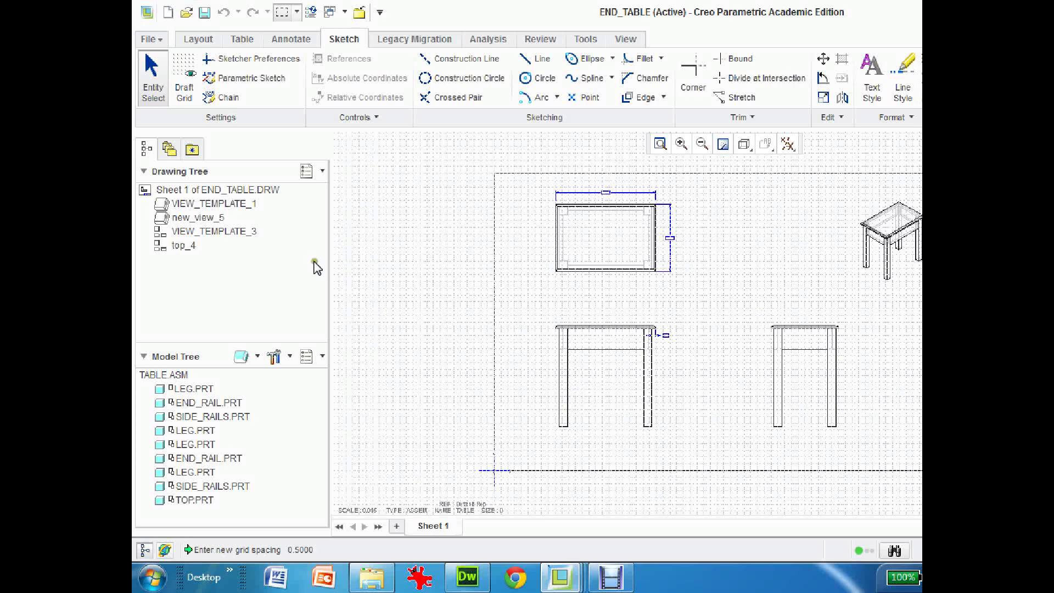
Sketch draft lines 0.5 in inside the sheet edges, from upper-left down to lower-left and back around.
{"action": "left_click", "coordinate": [528, 59]}
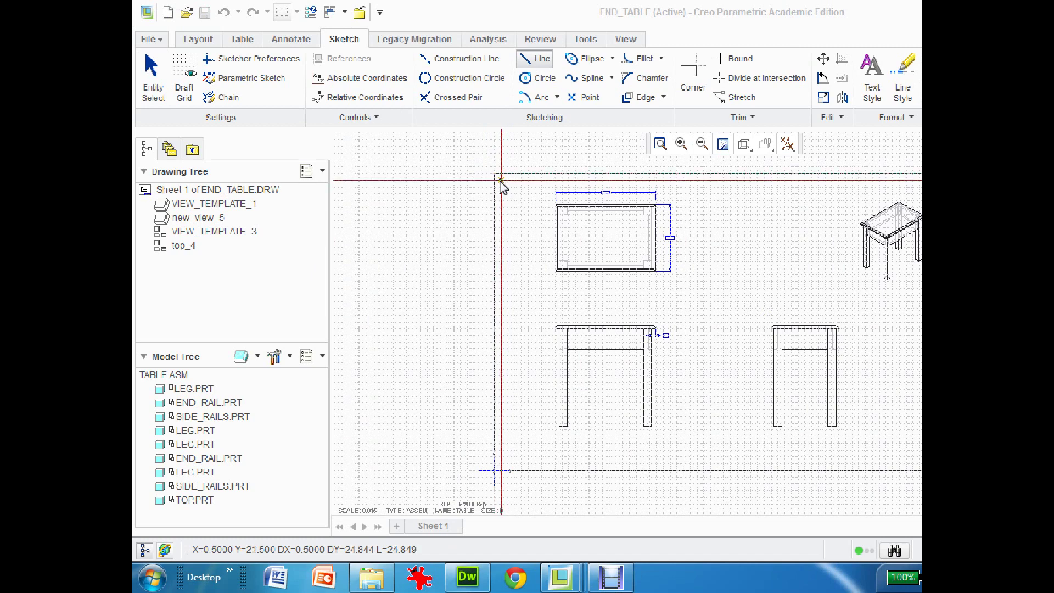
{"action": "left_click", "coordinate": [500, 180]}
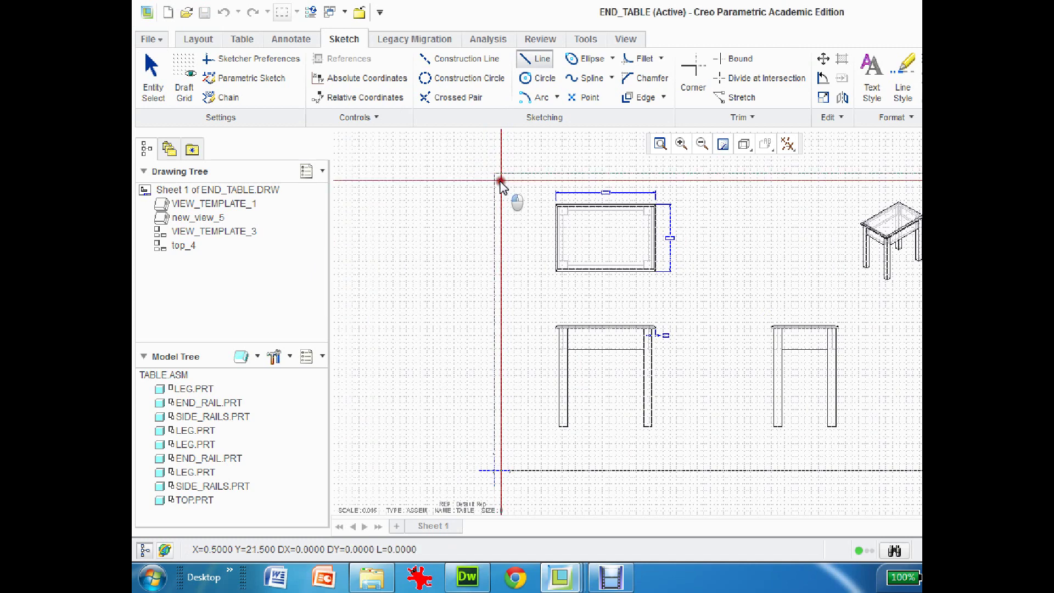
{"action": "left_click", "coordinate": [499, 470]}
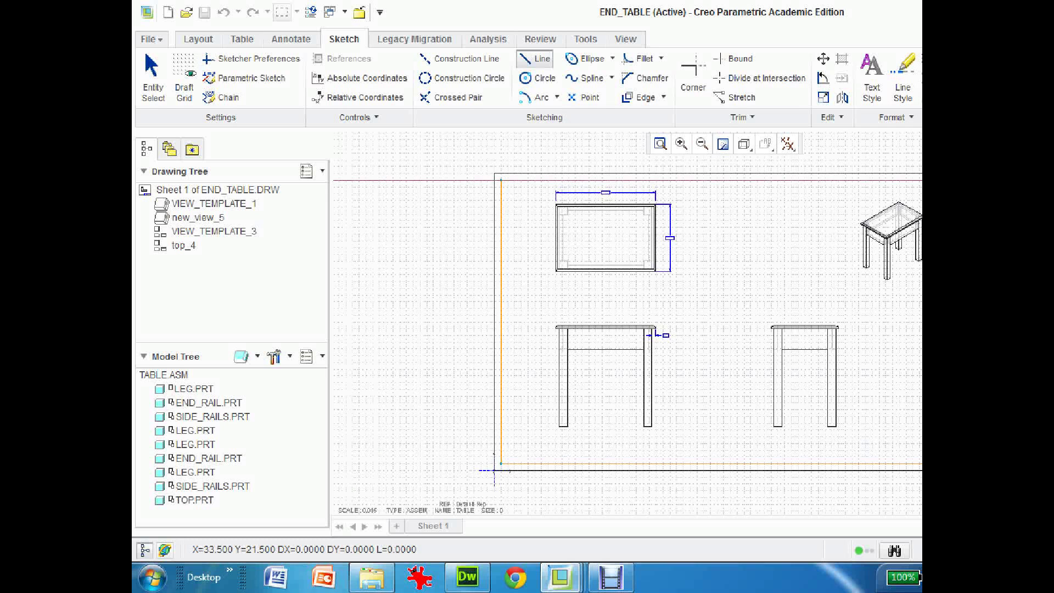
{"action": "left_click", "coordinate": [502, 181]}
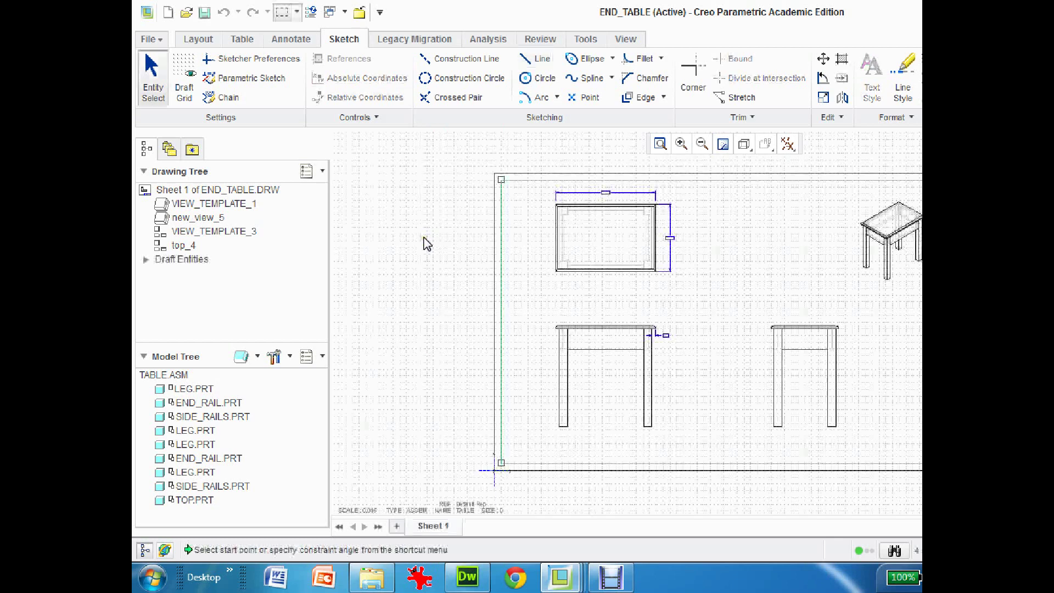
{"action": "left_click", "coordinate": [419, 253]}
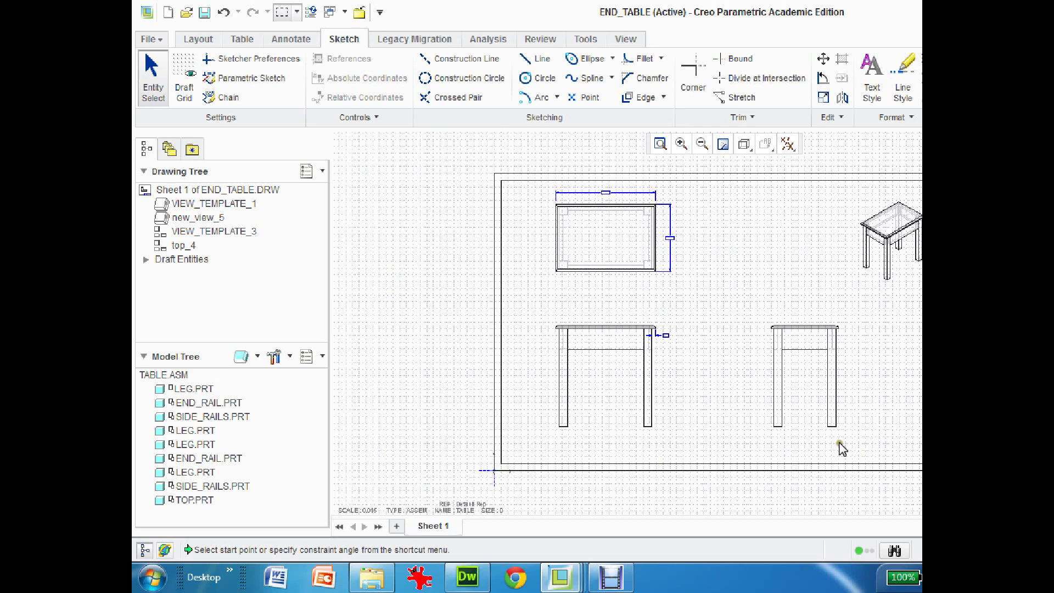
Insert a 3-column by 2-row table near the sheet's lower-right corner and zoom in on it.
{"action": "left_click", "coordinate": [242, 39]}
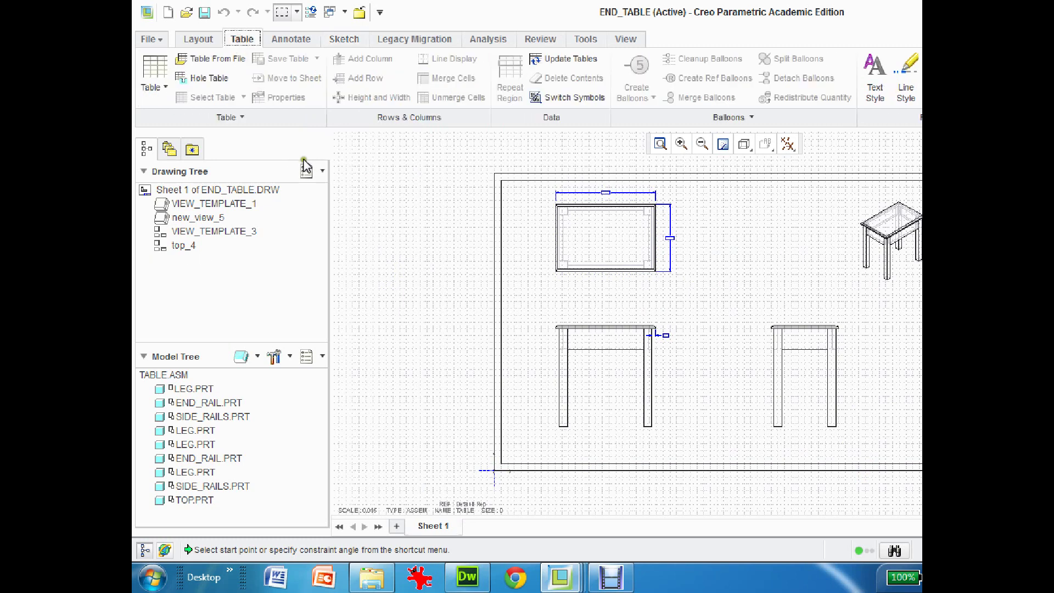
{"action": "left_click", "coordinate": [152, 69]}
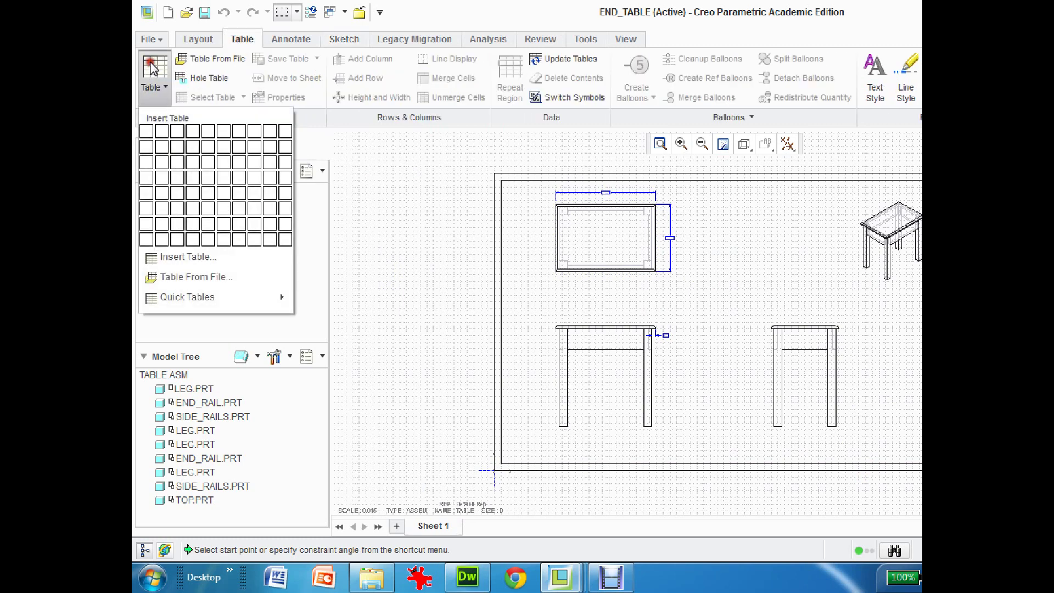
{"action": "left_click", "coordinate": [180, 145]}
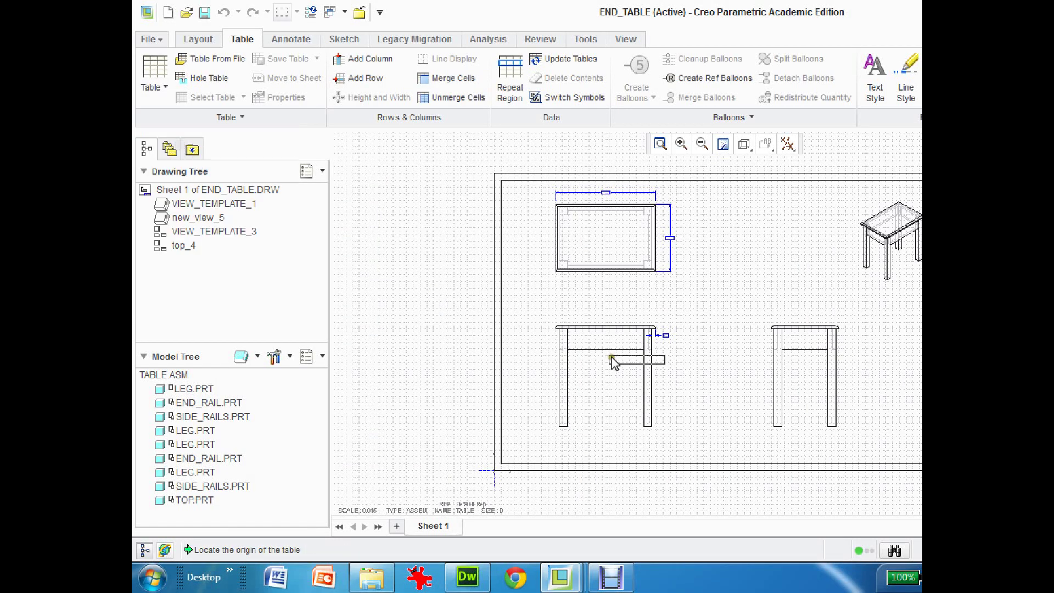
{"action": "left_click", "coordinate": [873, 442]}
{"action": "left_click", "coordinate": [681, 144]}
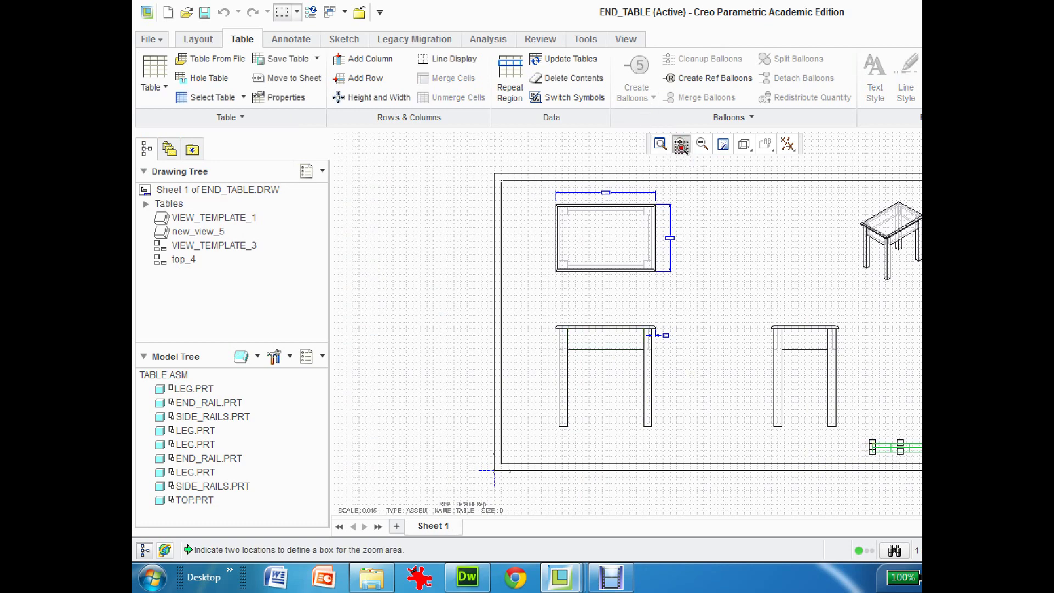
{"action": "left_click", "coordinate": [807, 406]}
{"action": "left_click", "coordinate": [911, 492]}
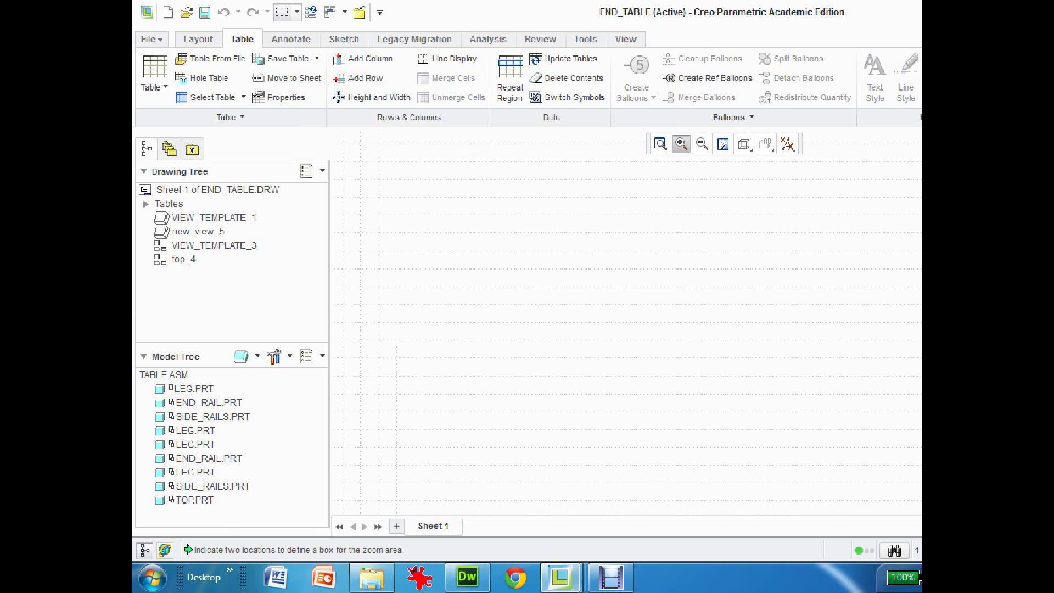
Widen the table's columns through its Height and Width properties.
{"action": "middle_click", "coordinate": [702, 311]}
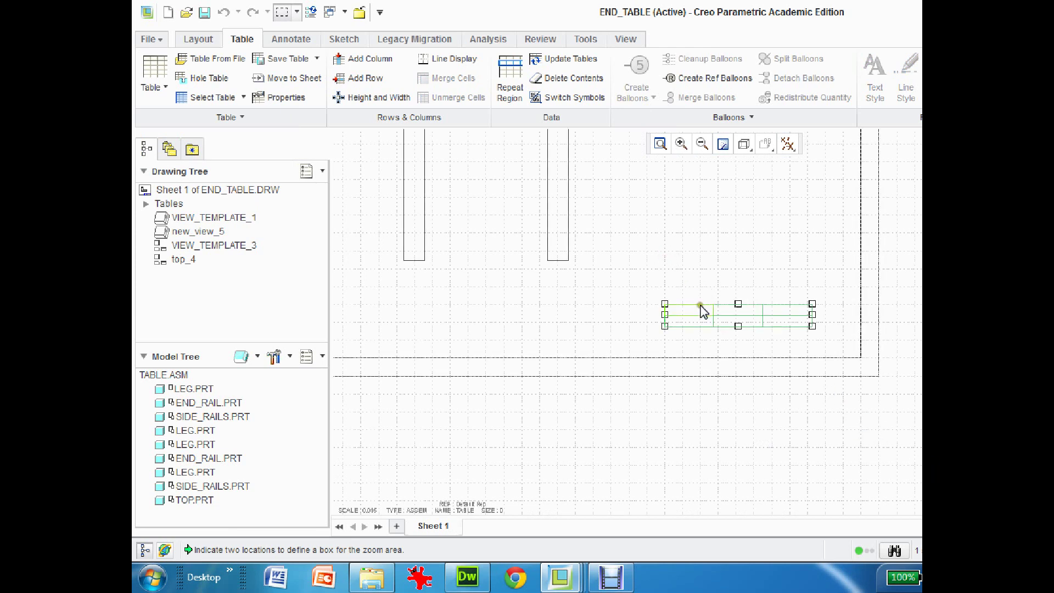
{"action": "right_click", "coordinate": [699, 307]}
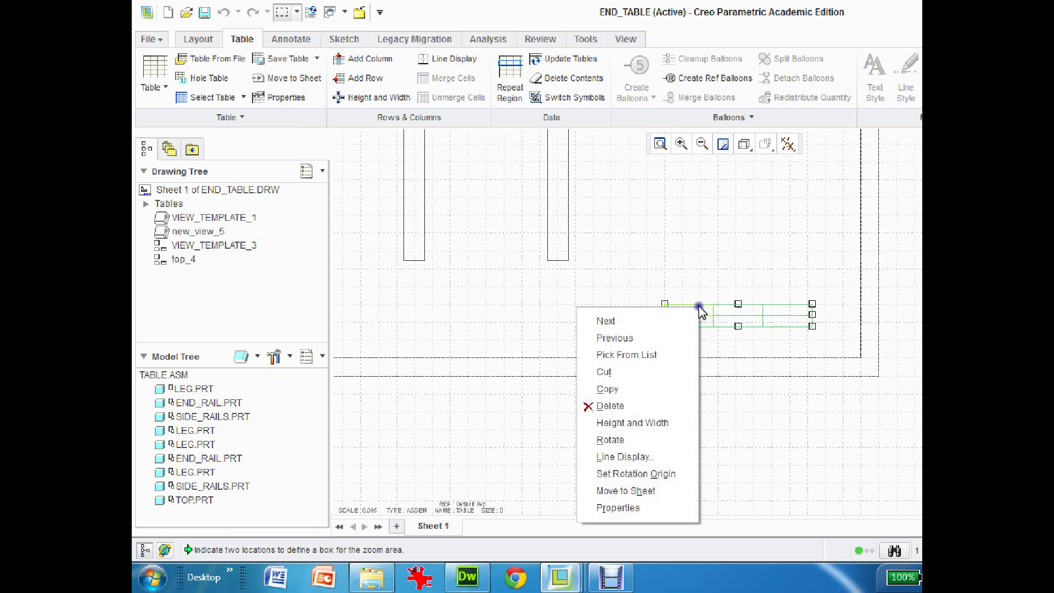
{"action": "left_click", "coordinate": [625, 506]}
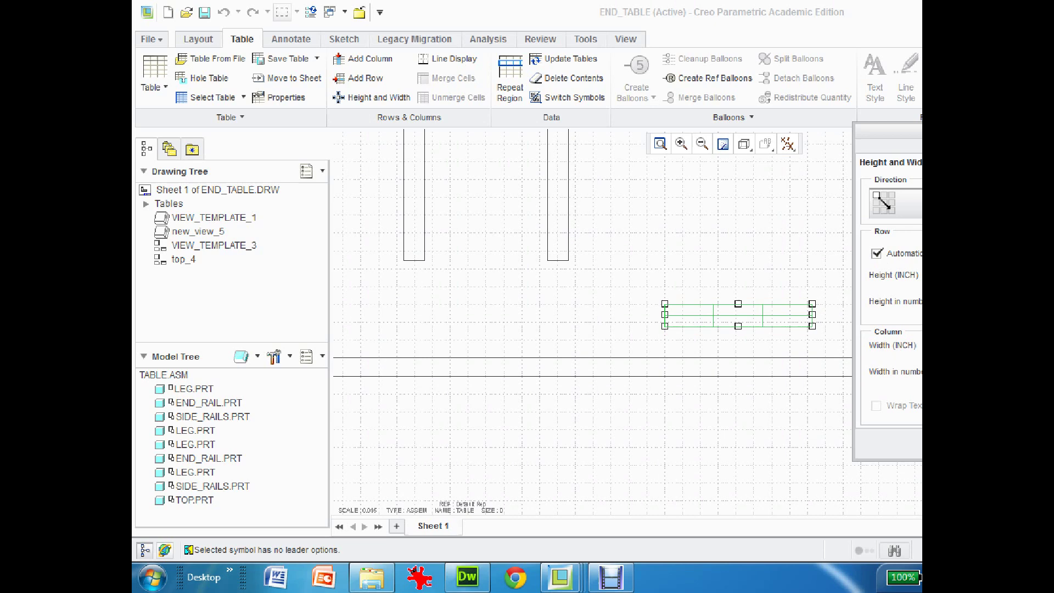
{"action": "middle_click", "coordinate": [776, 403]}
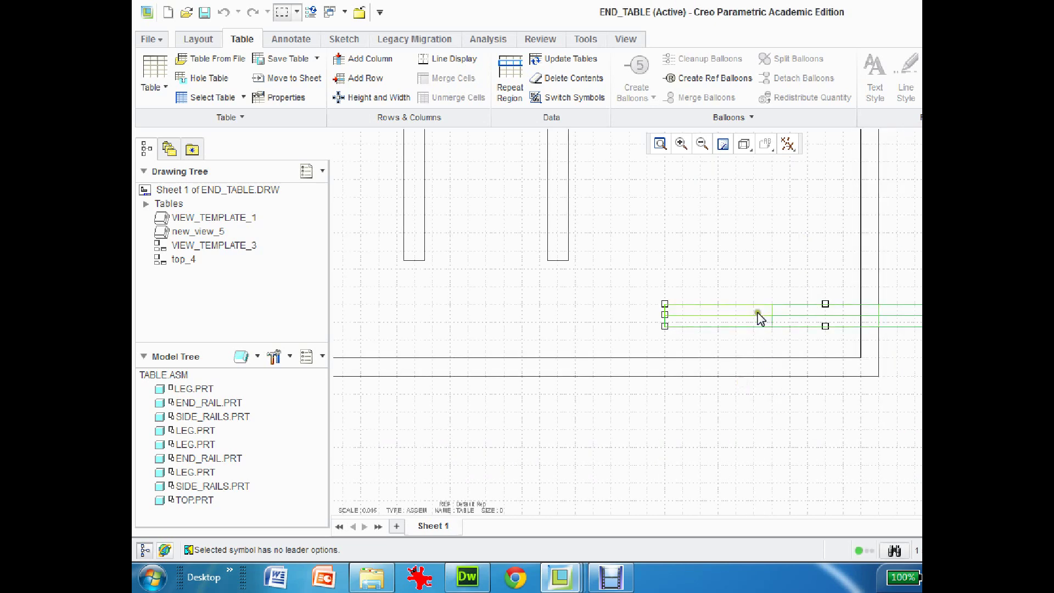
Drag the table so its right edge meets the border and its bottom rests on the bottom border line.
{"action": "left_click_drag", "start_coordinate": [741, 306], "coordinate": [541, 301]}
{"action": "left_click", "coordinate": [705, 308]}
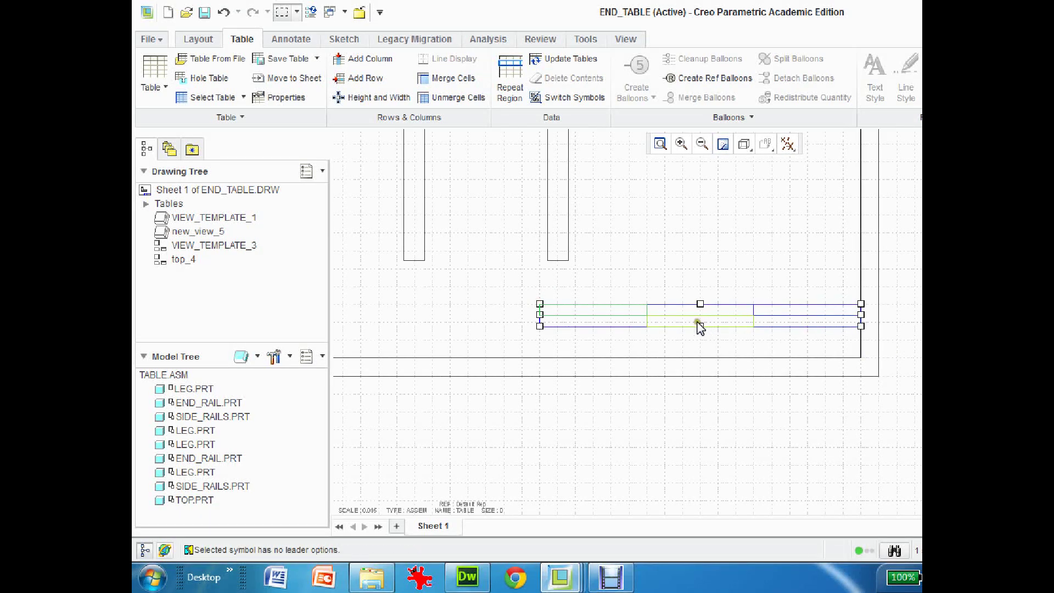
{"action": "left_click_drag", "start_coordinate": [699, 328], "coordinate": [700, 358]}
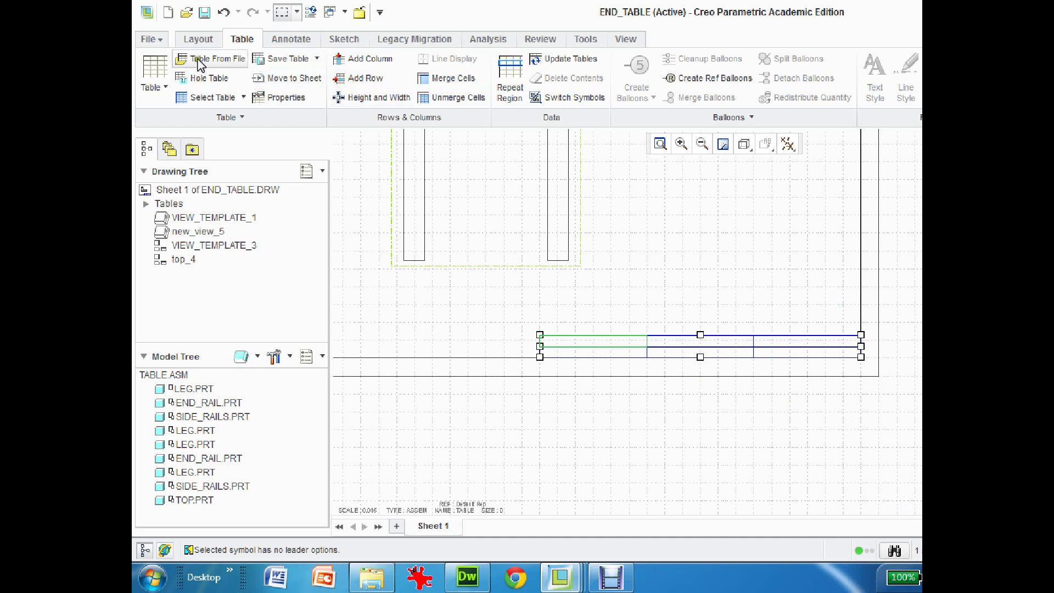
Merge the three top-row cells of the table into one cell.
{"action": "left_click", "coordinate": [447, 80]}
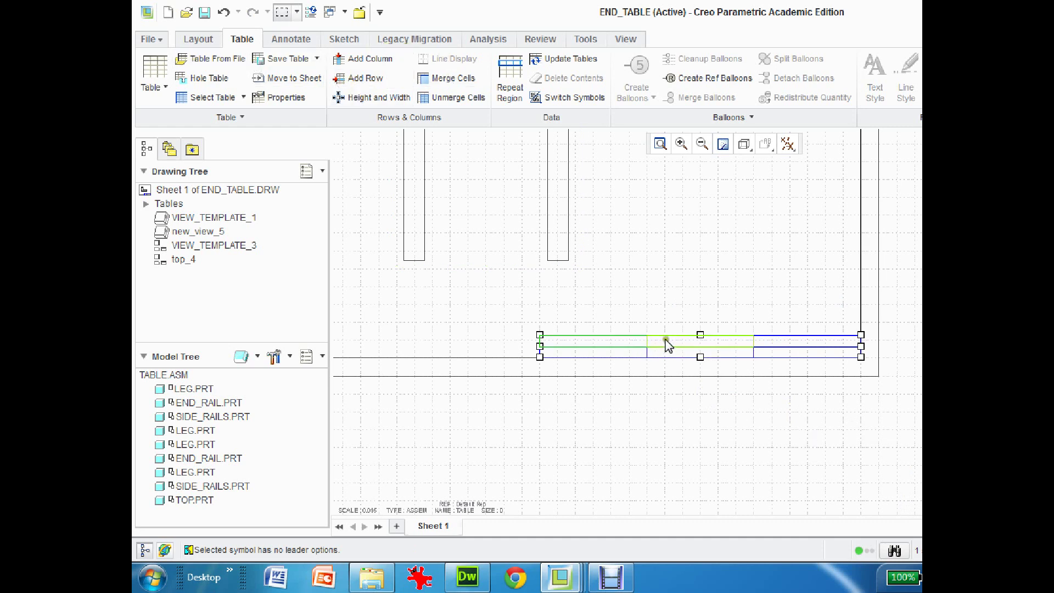
{"action": "left_click", "coordinate": [666, 341]}
{"action": "left_click", "coordinate": [606, 343]}
{"action": "left_click", "coordinate": [684, 341]}
{"action": "left_click", "coordinate": [776, 341]}
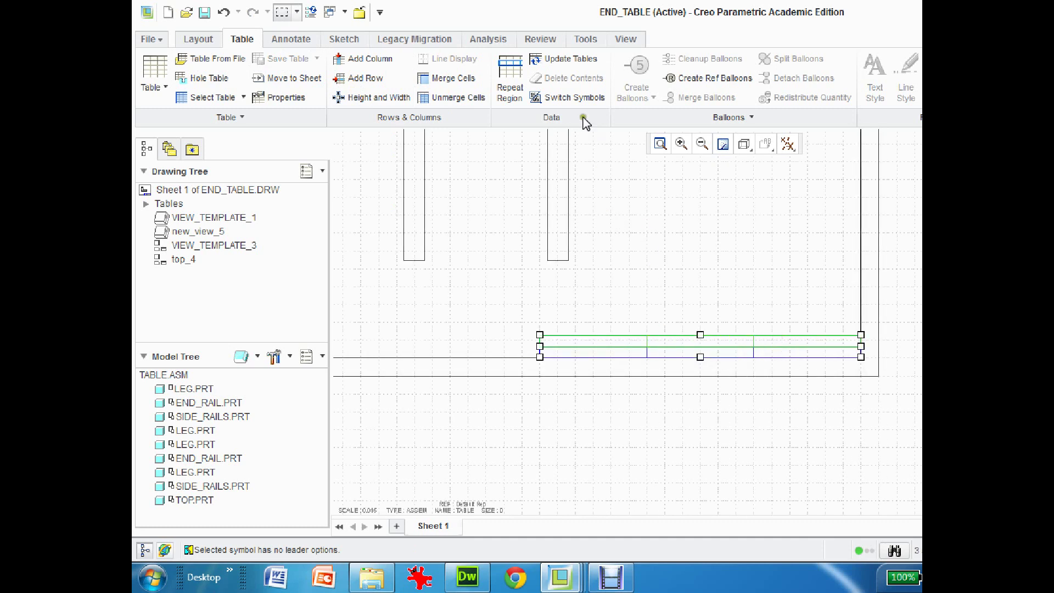
{"action": "left_click", "coordinate": [439, 79]}
Reposition the table back into the border's lower-right corner and reselect it.
{"action": "mouse_move", "coordinate": [699, 334]}
{"action": "left_mouse_down"}
{"action": "mouse_move", "coordinate": [697, 311]}
{"action": "mouse_move", "coordinate": [701, 322]}
{"action": "left_mouse_up"}
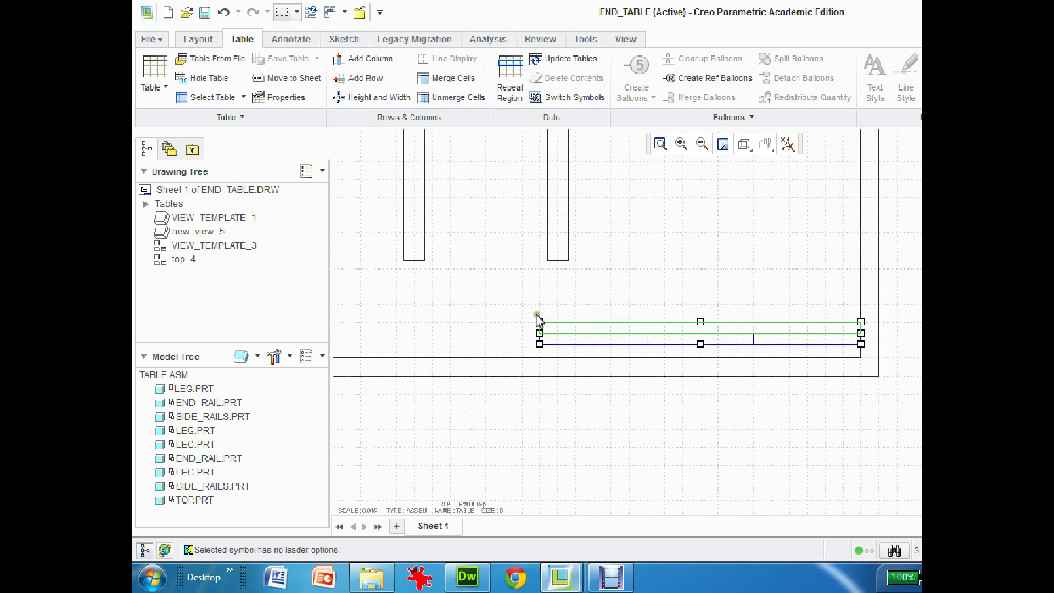
{"action": "mouse_move", "coordinate": [538, 321]}
{"action": "left_mouse_down"}
{"action": "mouse_move", "coordinate": [538, 333]}
{"action": "mouse_move", "coordinate": [522, 324]}
{"action": "left_mouse_up"}
{"action": "left_click_drag", "start_coordinate": [844, 334], "coordinate": [861, 346]}
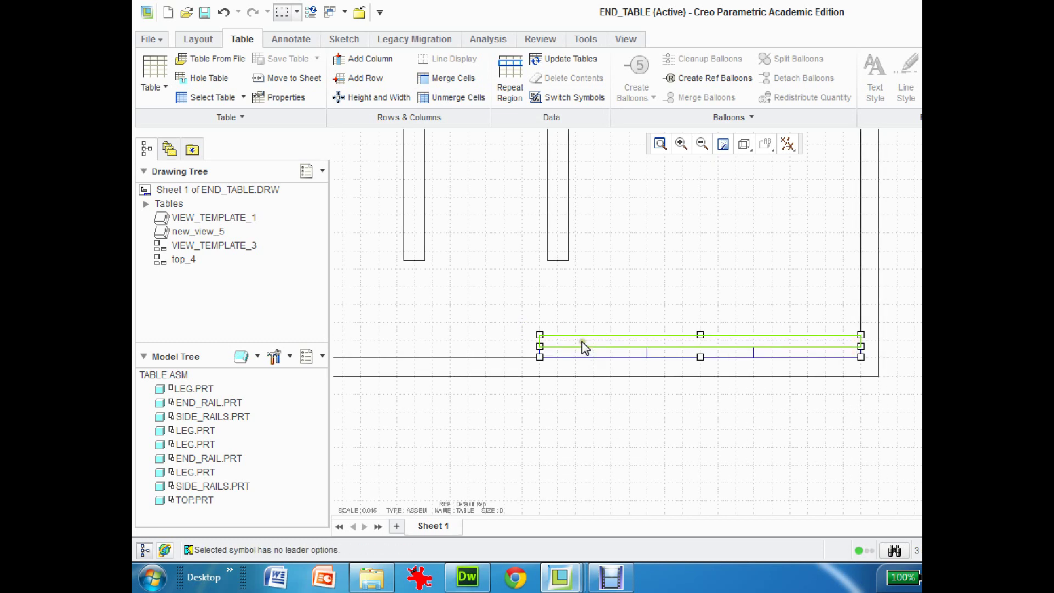
{"action": "left_click", "coordinate": [488, 333]}
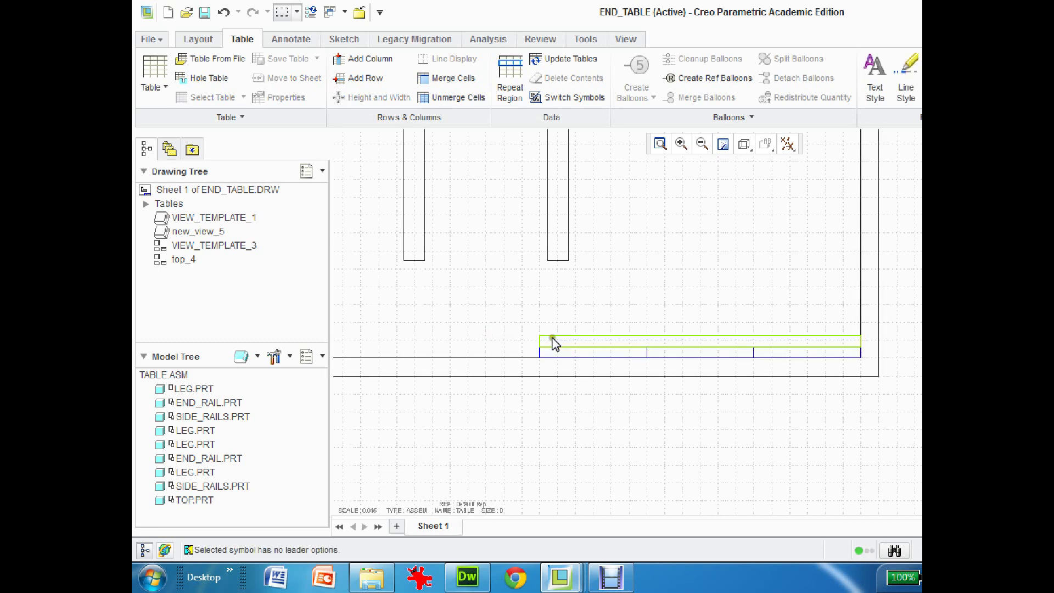
{"action": "left_click", "coordinate": [552, 338]}
Turn off automatic row height and stretch the table's merged top row taller.
{"action": "right_click", "coordinate": [555, 343]}
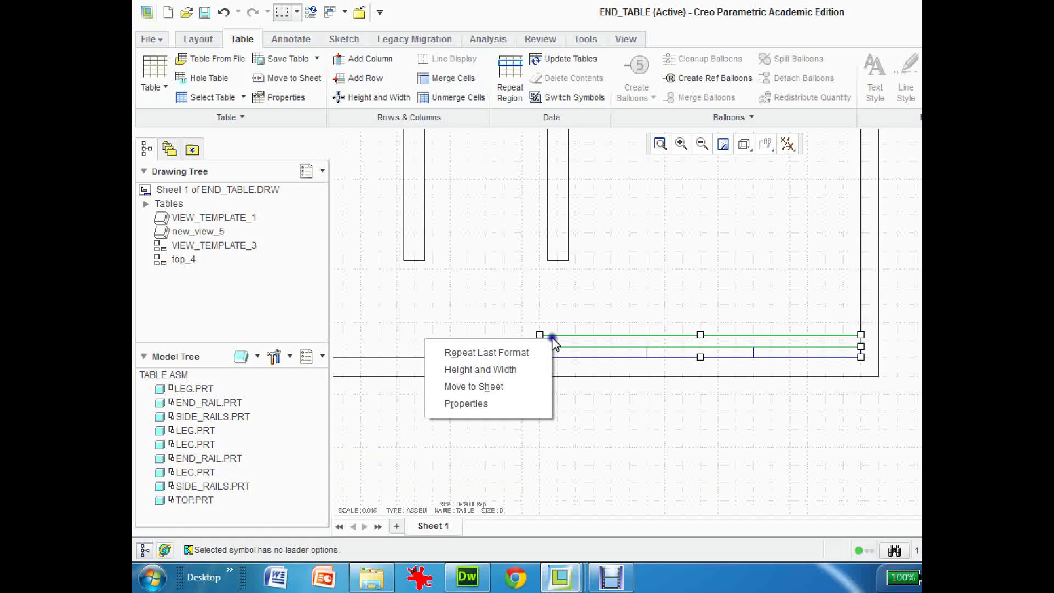
{"action": "left_click", "coordinate": [510, 409]}
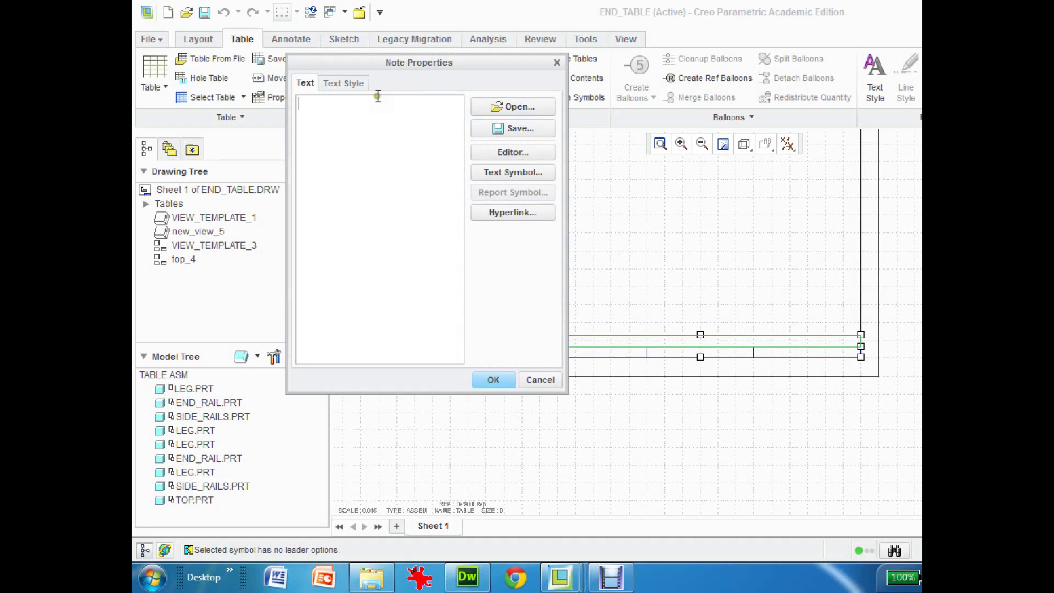
{"action": "left_click", "coordinate": [538, 380]}
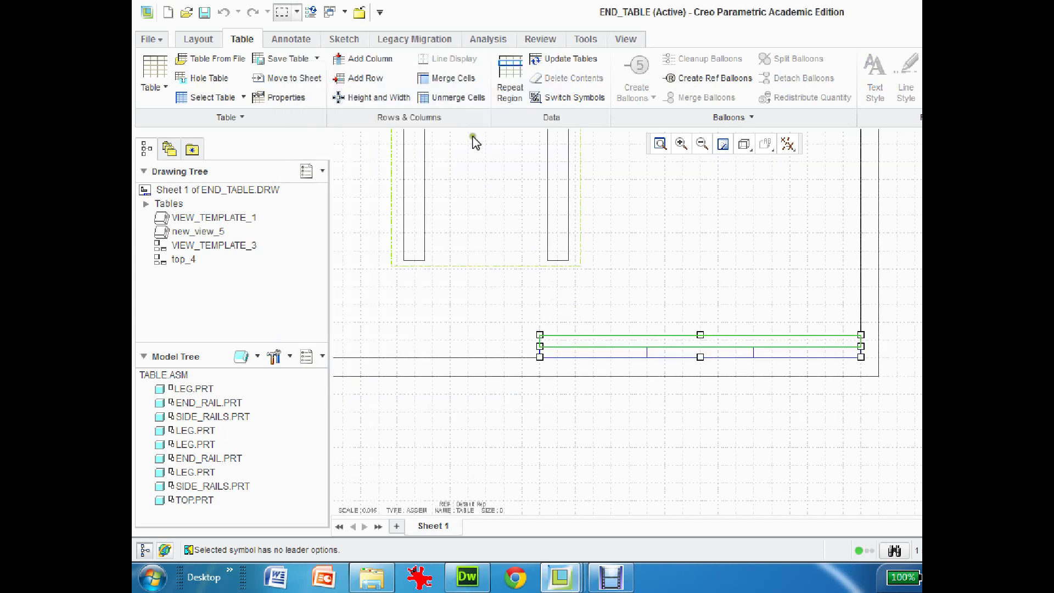
{"action": "left_click", "coordinate": [338, 101]}
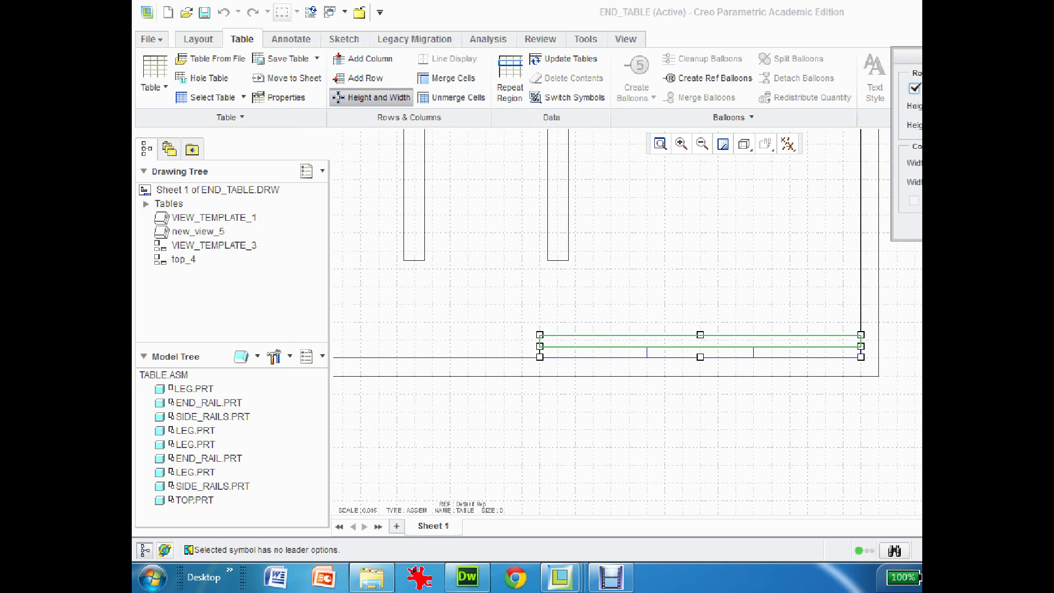
{"action": "left_click", "coordinate": [915, 88]}
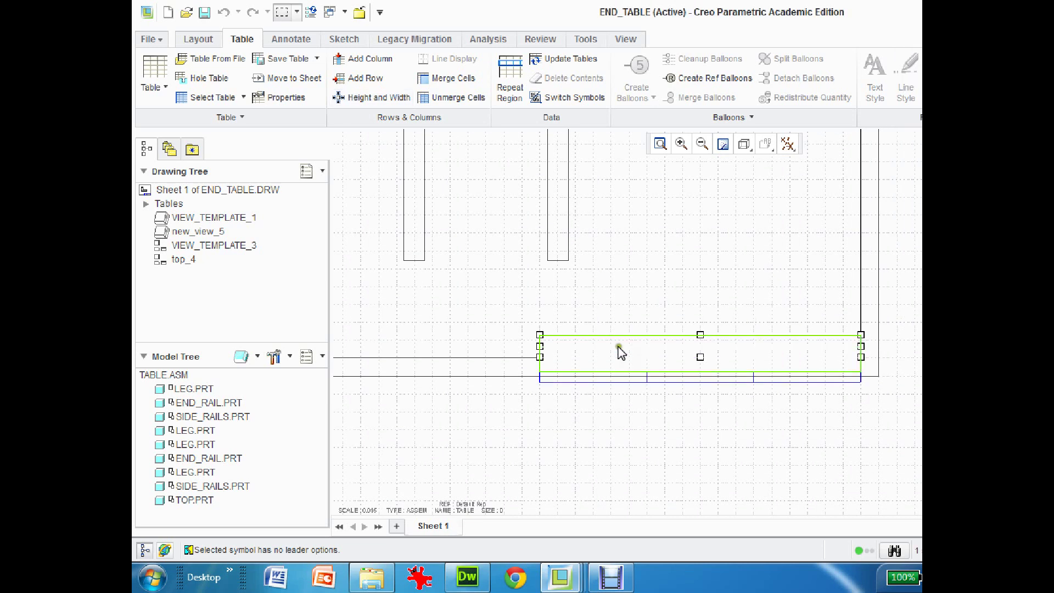
{"action": "left_click_drag", "start_coordinate": [539, 332], "coordinate": [532, 303]}
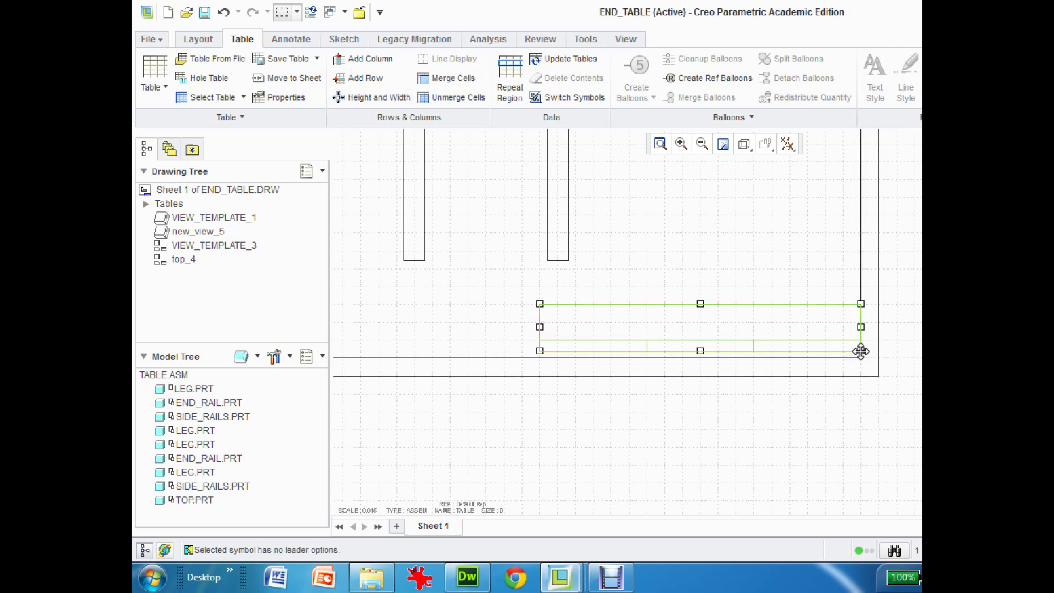
Select the three bottom-row cells and review their row height and column width settings.
{"action": "left_click", "coordinate": [609, 348]}
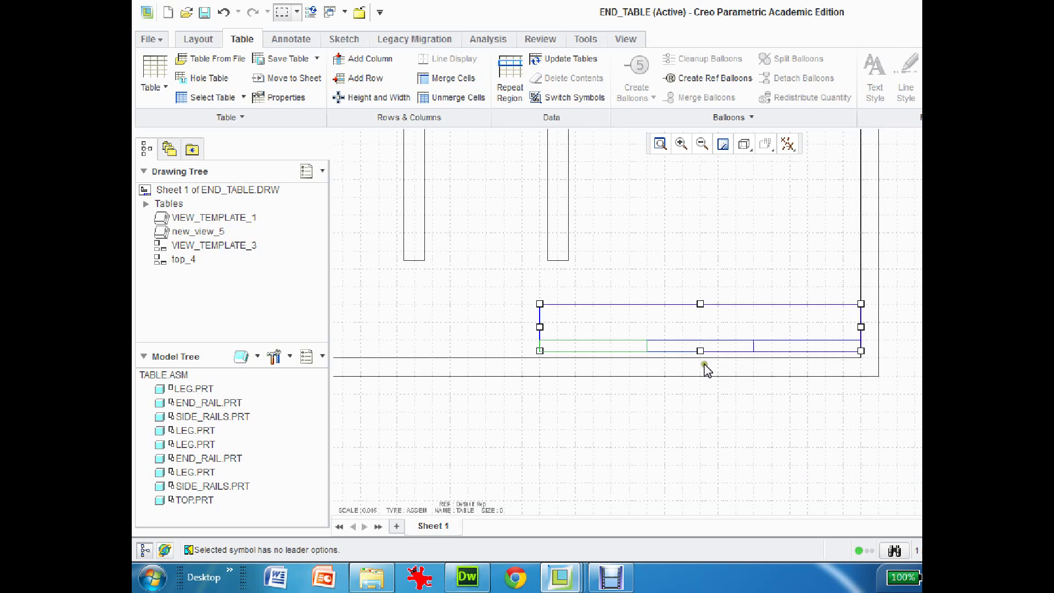
{"action": "left_click", "coordinate": [686, 346]}
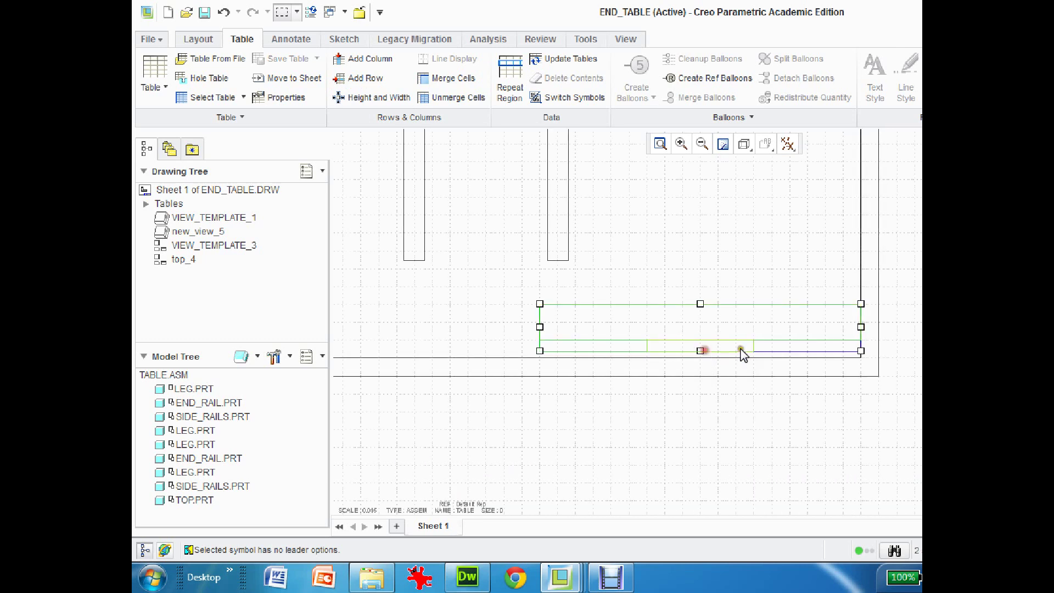
{"action": "left_click", "coordinate": [785, 352], "text": "ctrl"}
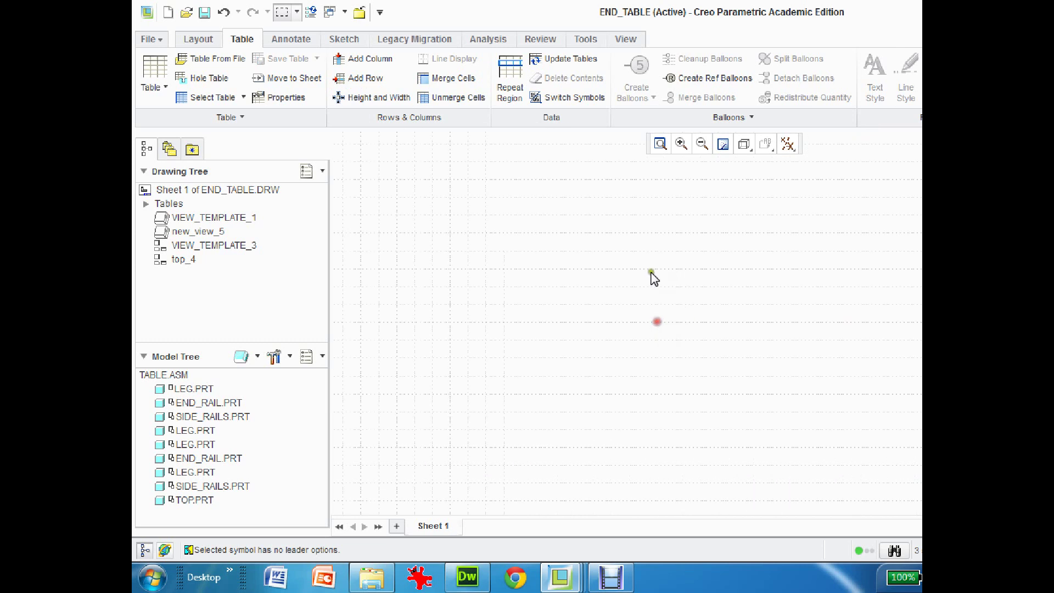
{"action": "left_click", "coordinate": [432, 295]}
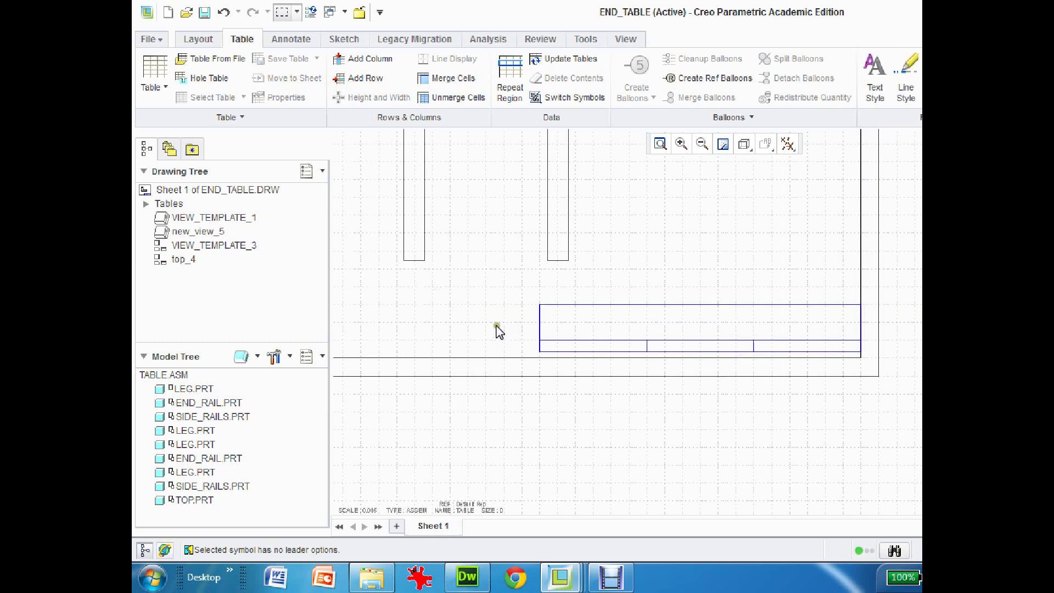
{"action": "left_click", "coordinate": [570, 345]}
{"action": "left_click", "coordinate": [687, 345], "text": "ctrl"}
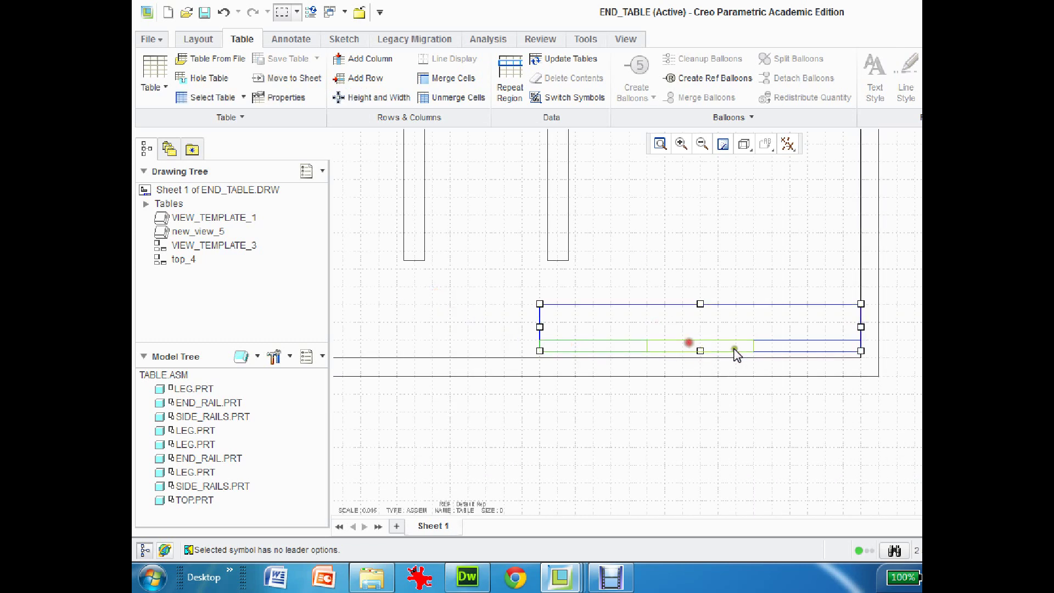
{"action": "left_click", "coordinate": [781, 347], "text": "ctrl"}
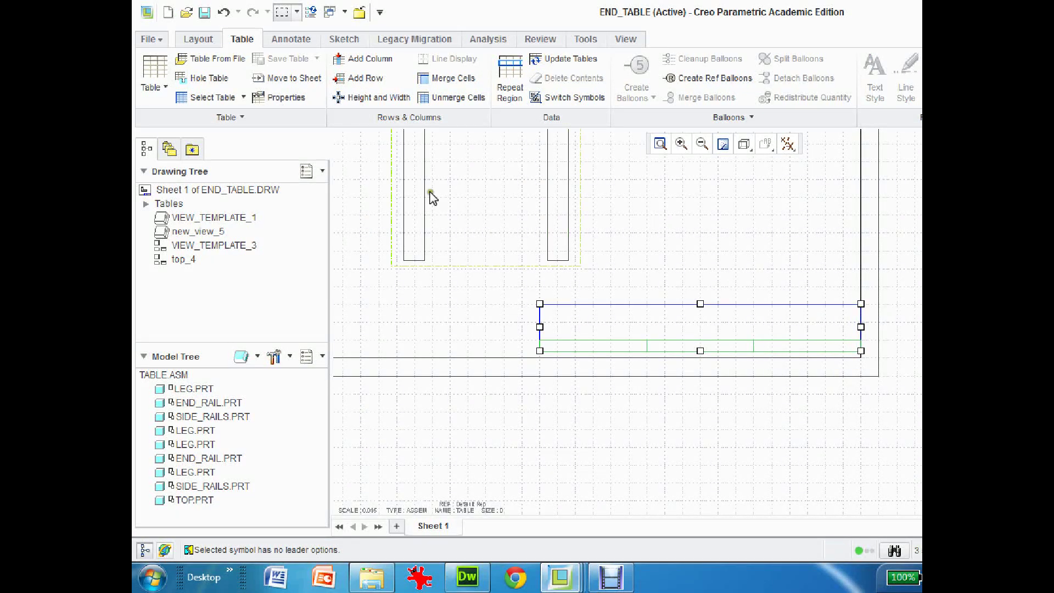
{"action": "left_click", "coordinate": [371, 98]}
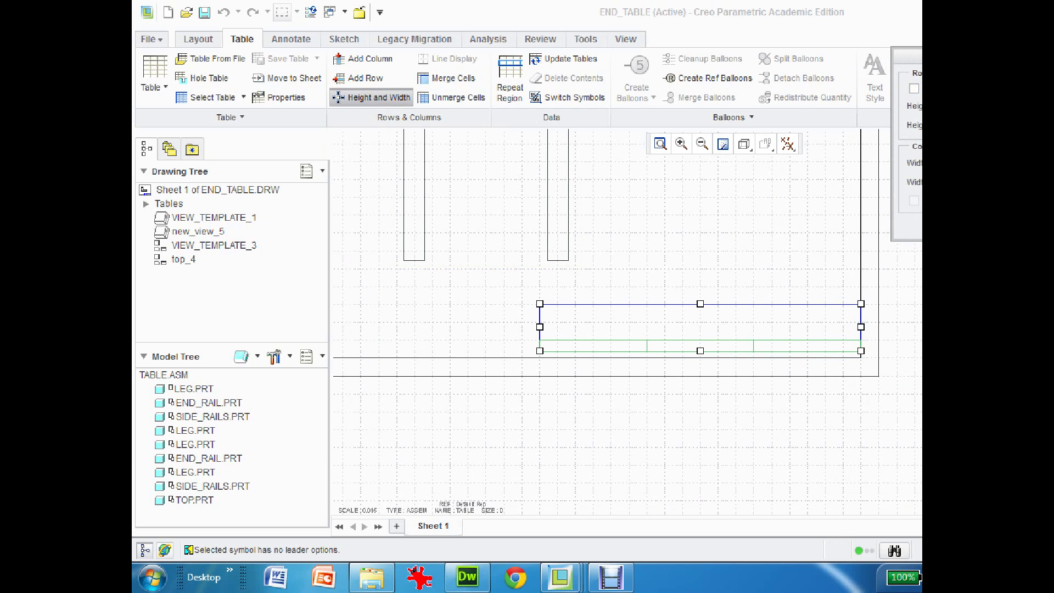
{"action": "key", "text": "Return"}
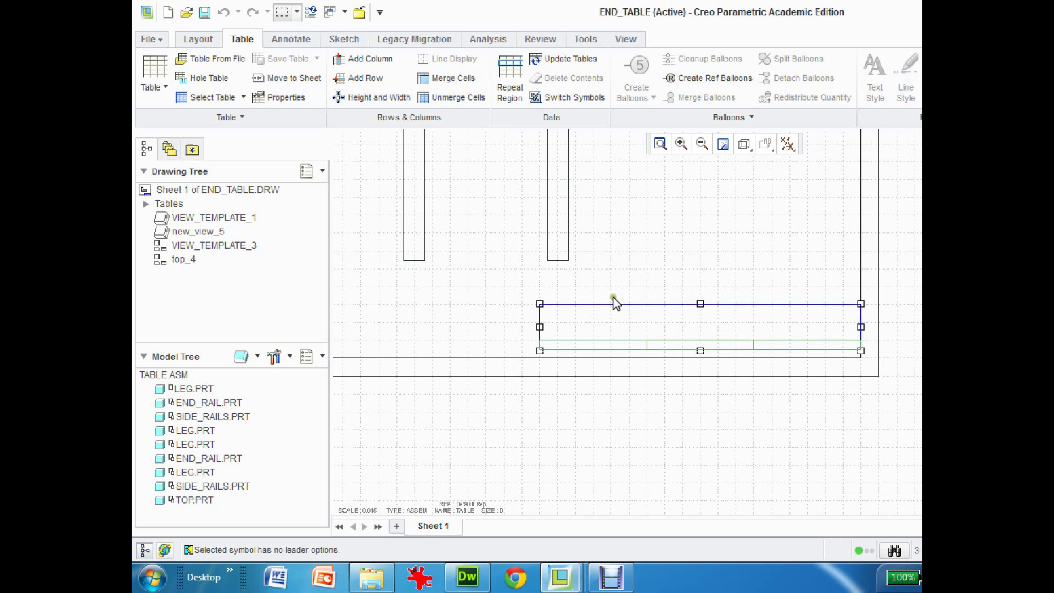
Move the table so its corner snaps onto the inner border's bottom-right corner.
{"action": "right_click", "coordinate": [588, 349]}
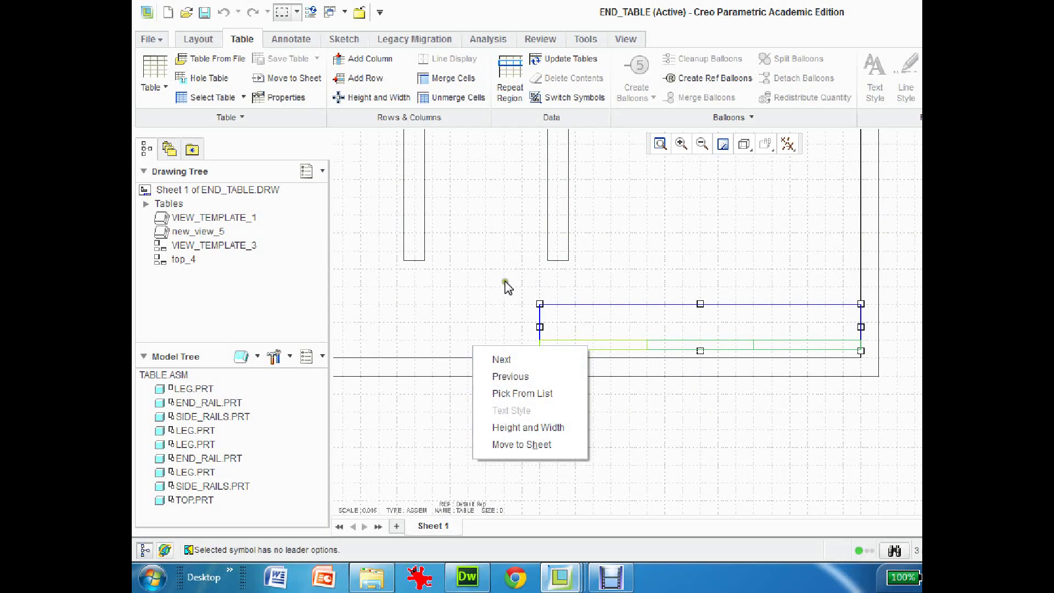
{"action": "left_click", "coordinate": [530, 426]}
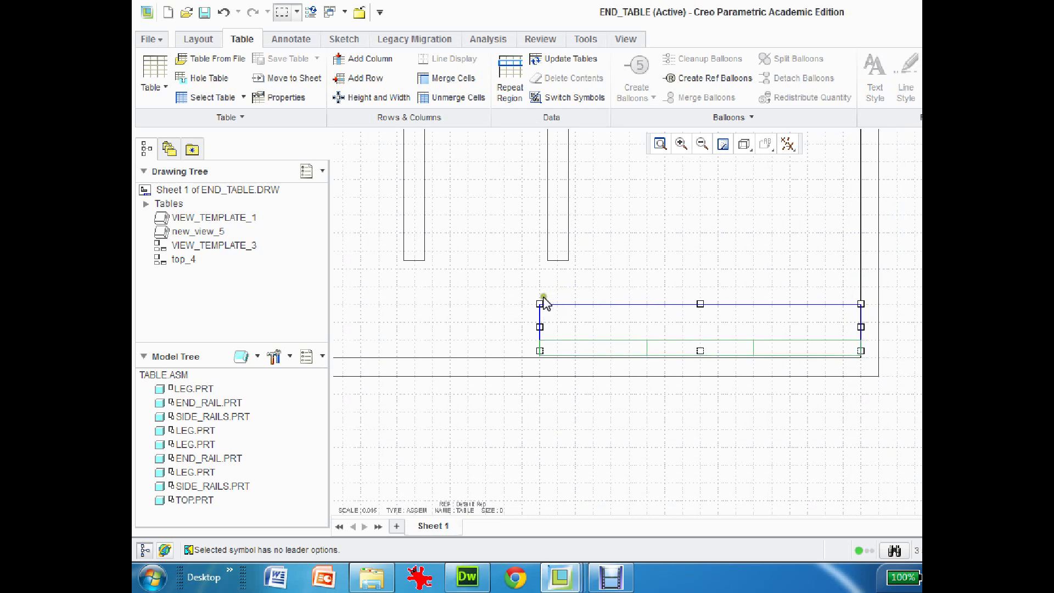
{"action": "mouse_move", "coordinate": [860, 353]}
{"action": "left_mouse_down"}
{"action": "mouse_move", "coordinate": [835, 346]}
{"action": "mouse_move", "coordinate": [861, 358]}
{"action": "left_mouse_up"}
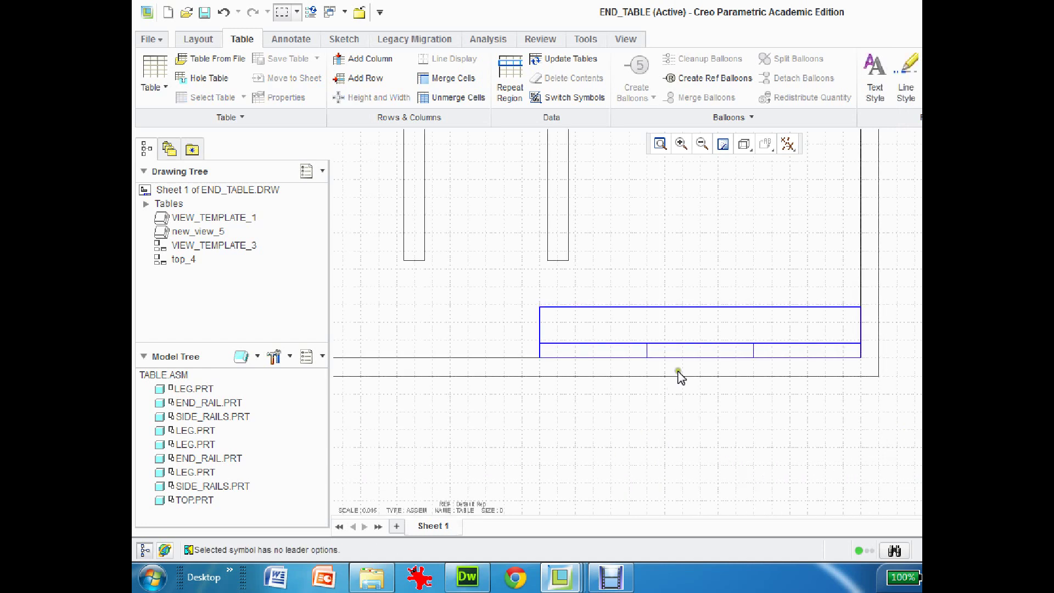
Enter 'End Table' in the merged top cell, then reopen that note's Note Properties.
{"action": "left_click", "coordinate": [619, 323]}
{"action": "right_click", "coordinate": [618, 323]}
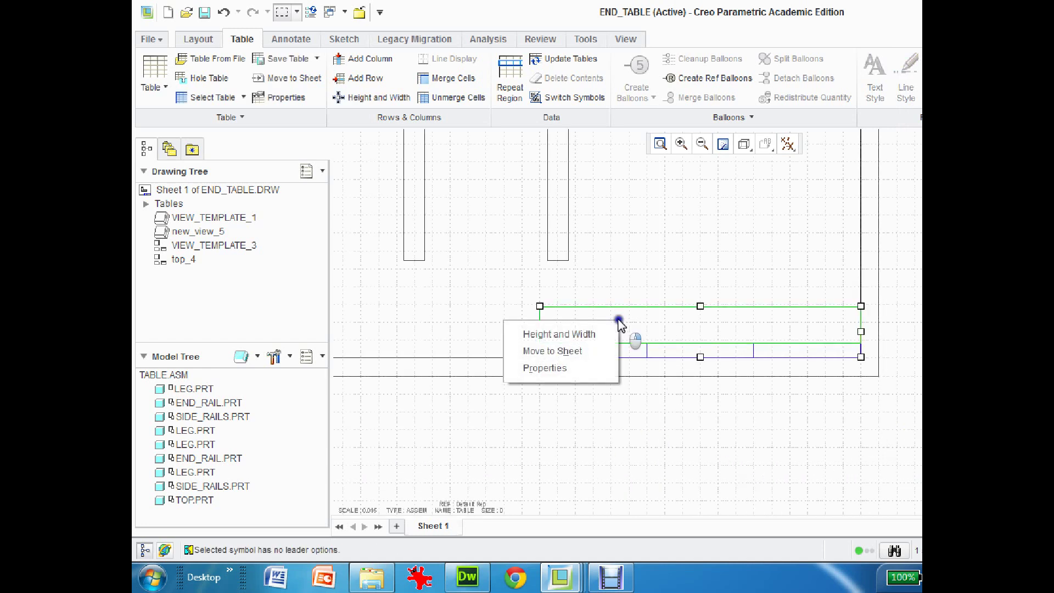
{"action": "left_click", "coordinate": [577, 367]}
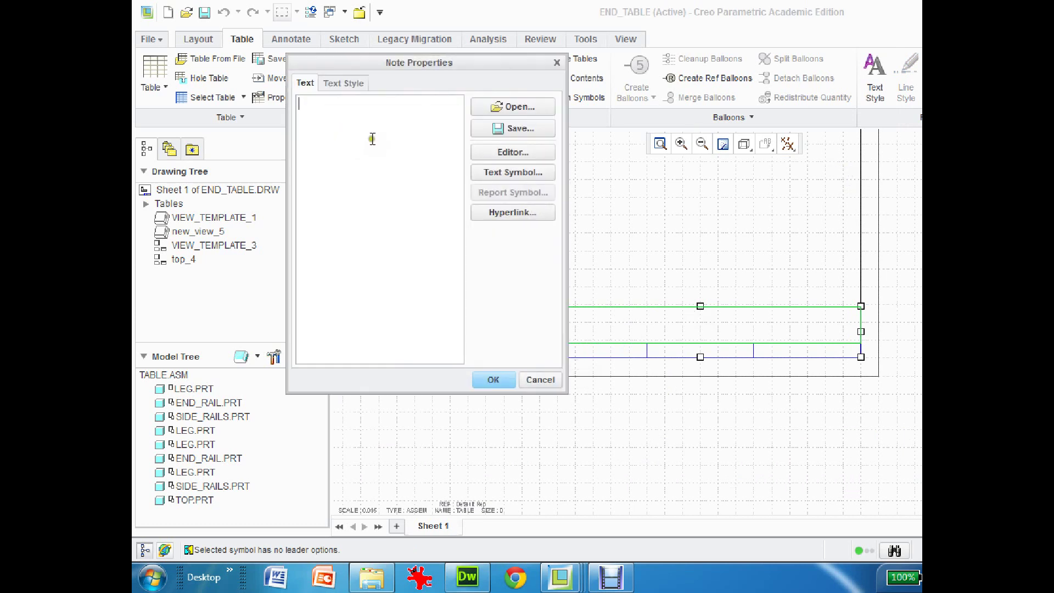
{"action": "type", "text": "End Table"}
{"action": "left_click", "coordinate": [493, 379]}
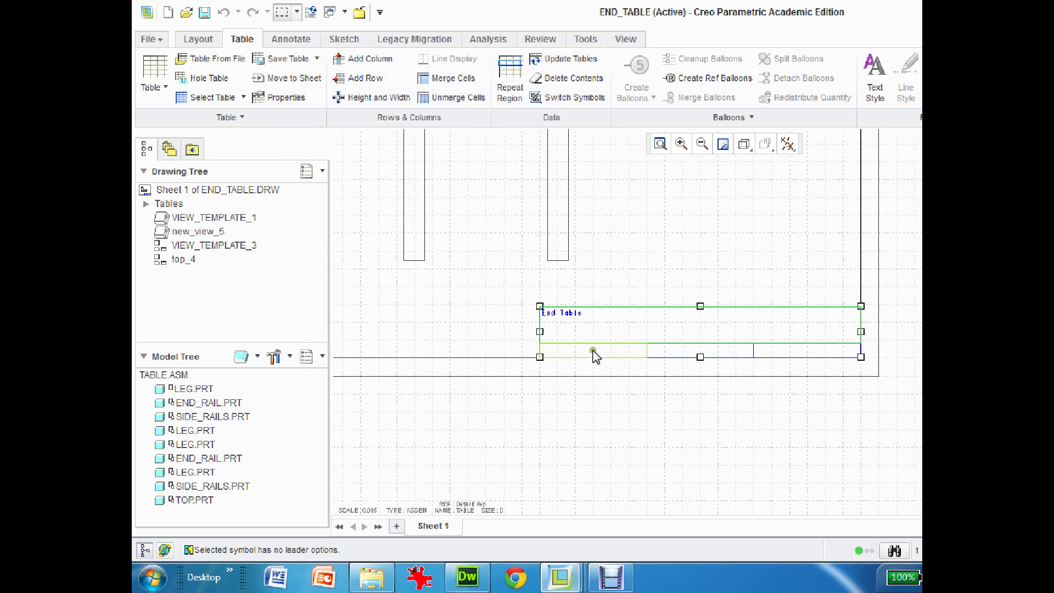
{"action": "right_click", "coordinate": [577, 320]}
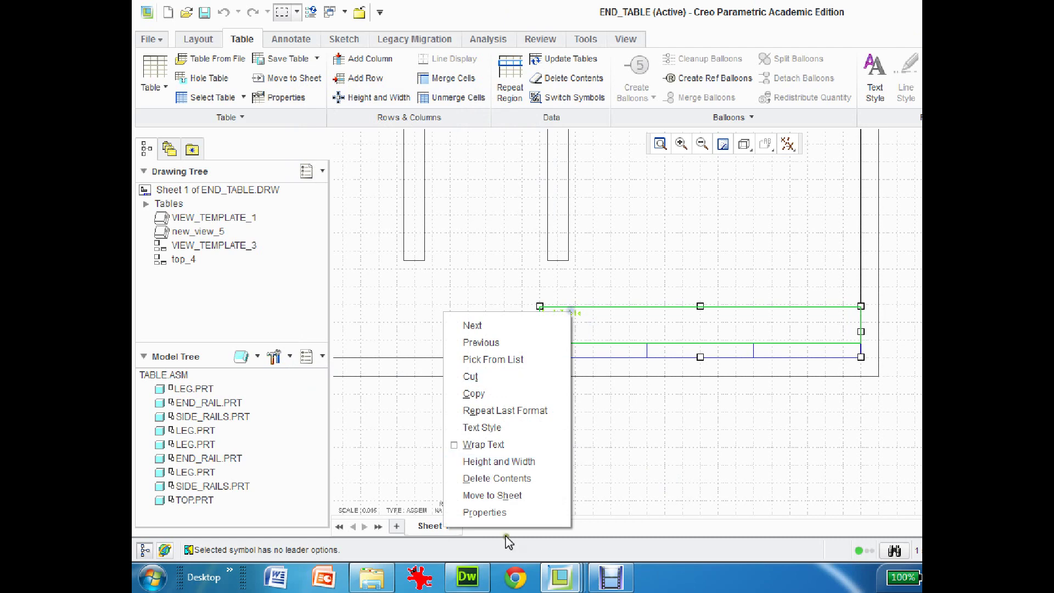
{"action": "left_click", "coordinate": [493, 511]}
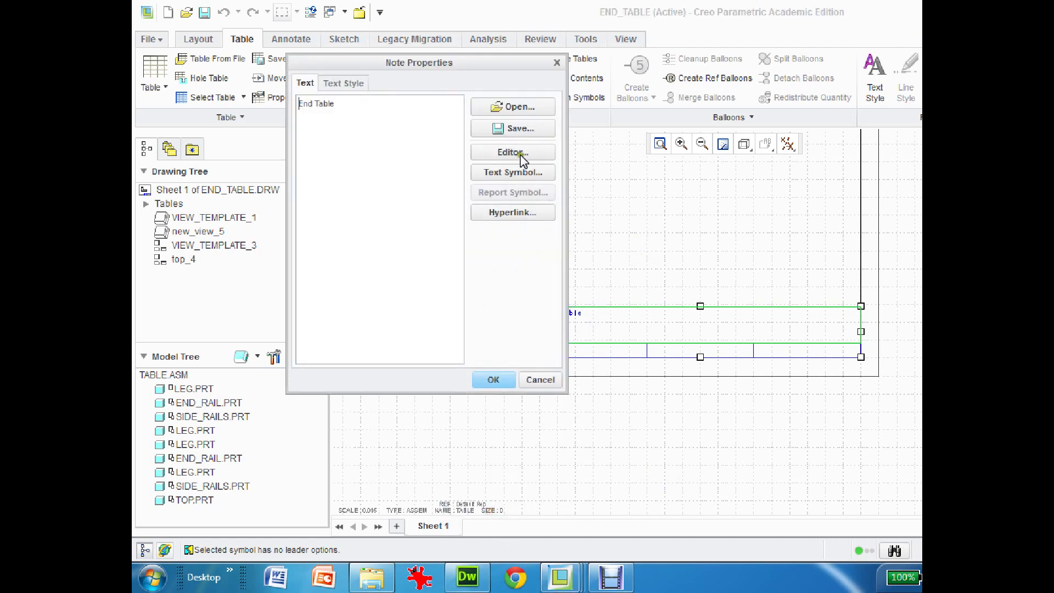
Set the End Table note's alignment to Center horizontally and Middle vertically.
{"action": "left_click", "coordinate": [512, 153]}
{"action": "left_click", "coordinate": [350, 84]}
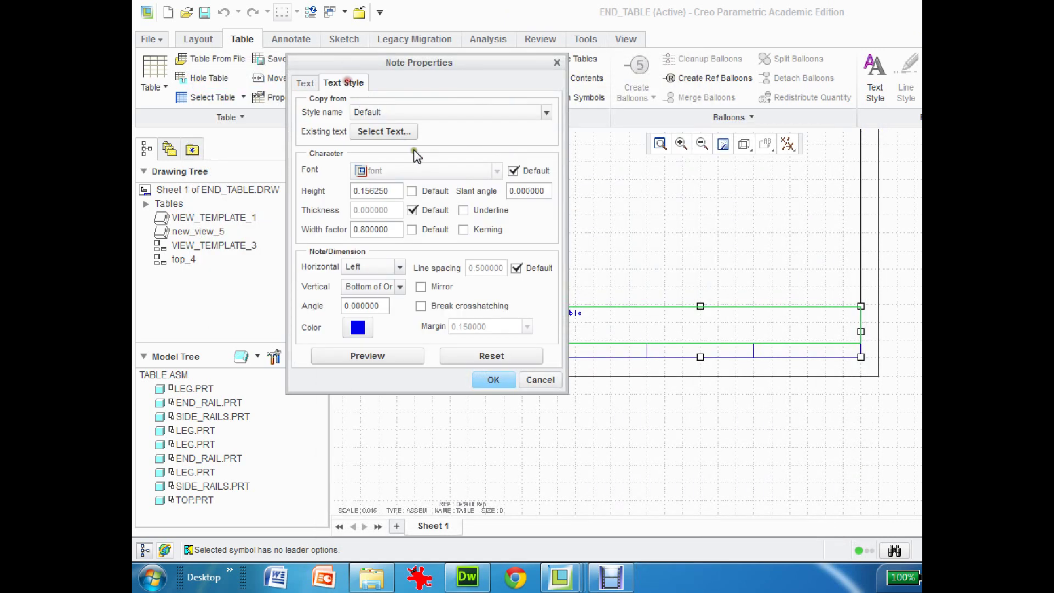
{"action": "left_click", "coordinate": [400, 266]}
{"action": "left_click", "coordinate": [364, 295]}
{"action": "left_click", "coordinate": [365, 291]}
{"action": "left_click", "coordinate": [381, 314]}
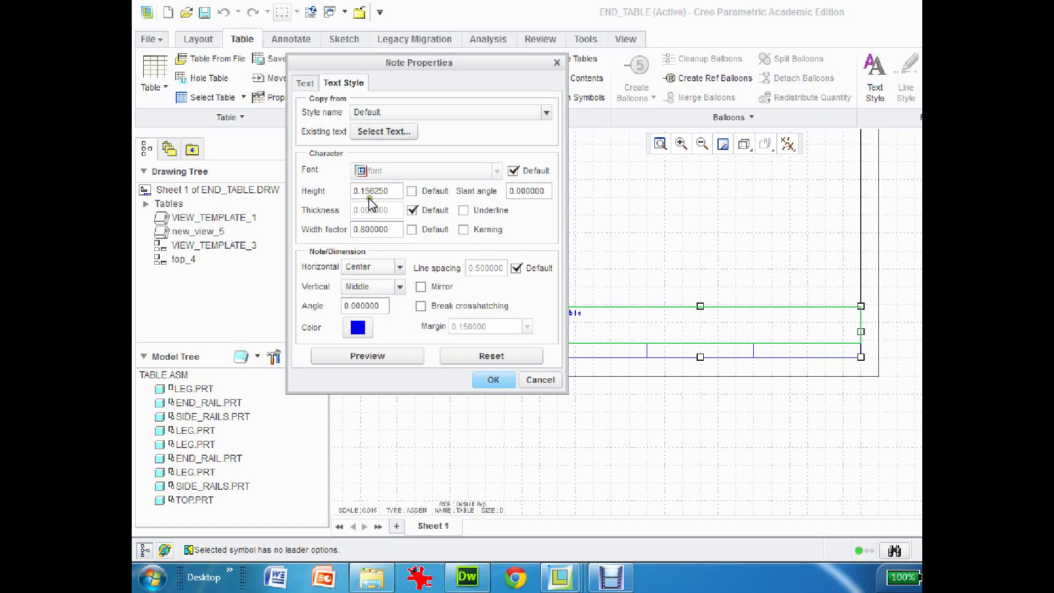
Change the note's text height to 1, then to .75, previewing each.
{"action": "left_click_drag", "start_coordinate": [391, 191], "coordinate": [331, 198]}
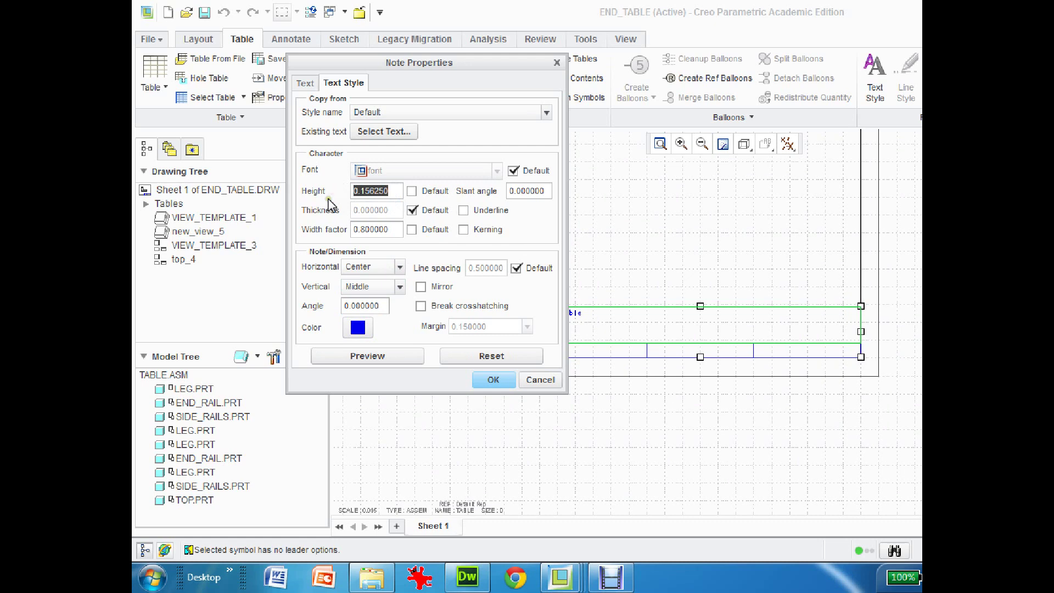
{"action": "type", "text": "1"}
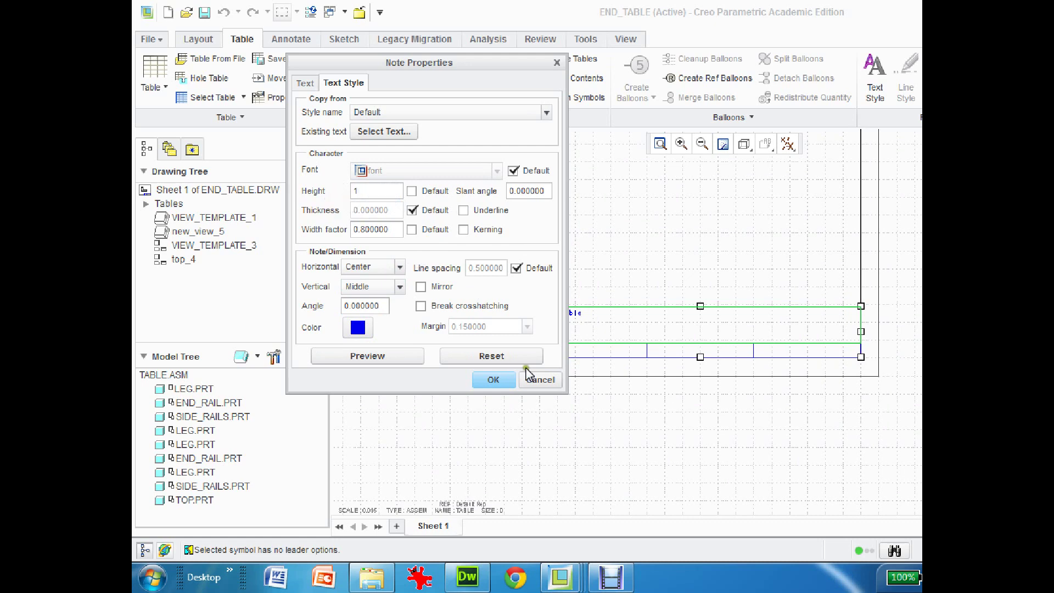
{"action": "left_click", "coordinate": [346, 355]}
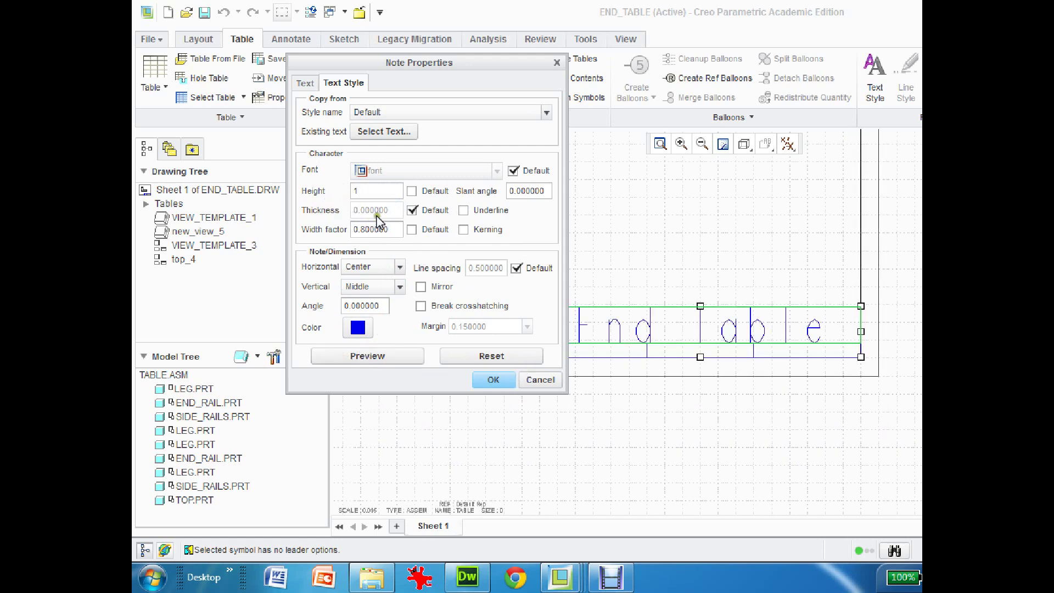
{"action": "left_click_drag", "start_coordinate": [449, 66], "coordinate": [376, 56]}
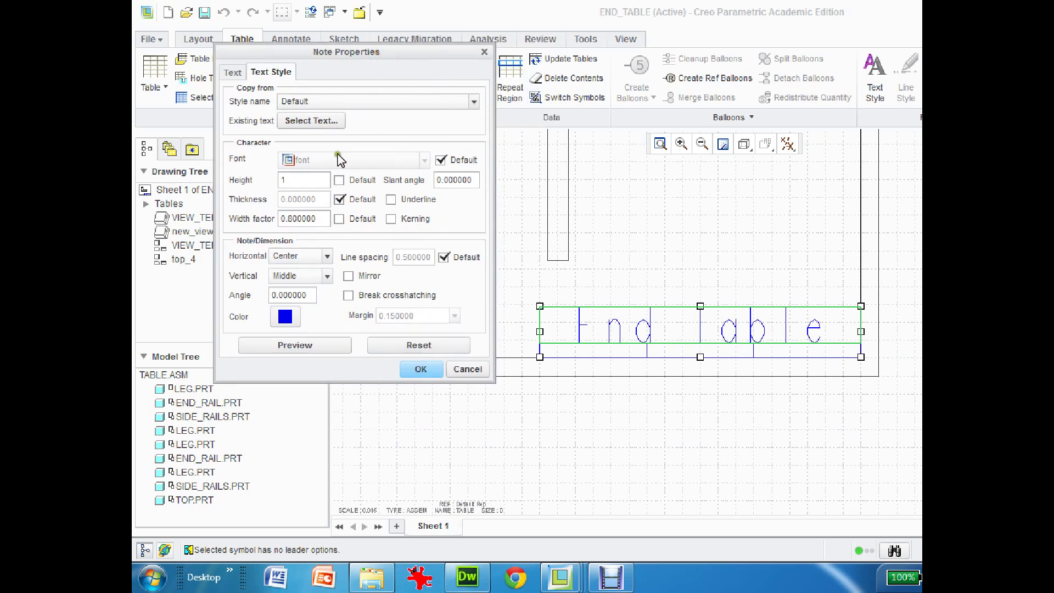
{"action": "double_click", "coordinate": [298, 183]}
{"action": "type", "text": ".75"}
{"action": "left_click", "coordinate": [306, 346]}
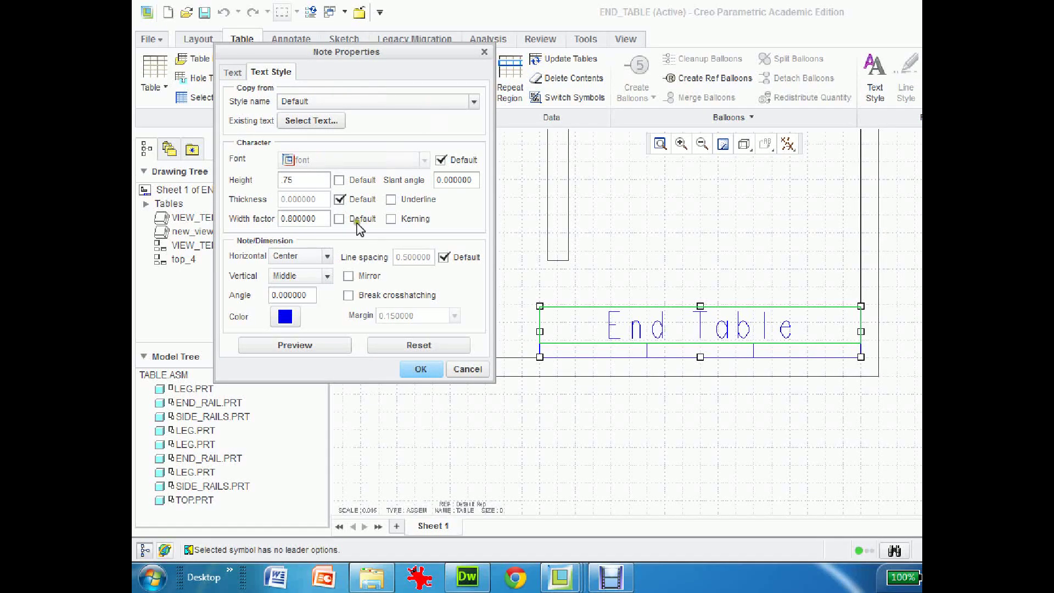
Replace the default font with CG Omega, set height .5, preview, and apply the changes.
{"action": "left_click", "coordinate": [441, 159]}
{"action": "left_click", "coordinate": [424, 160]}
{"action": "scroll", "coordinate": [431, 198], "scroll_direction": "down", "scroll_amount": 3}
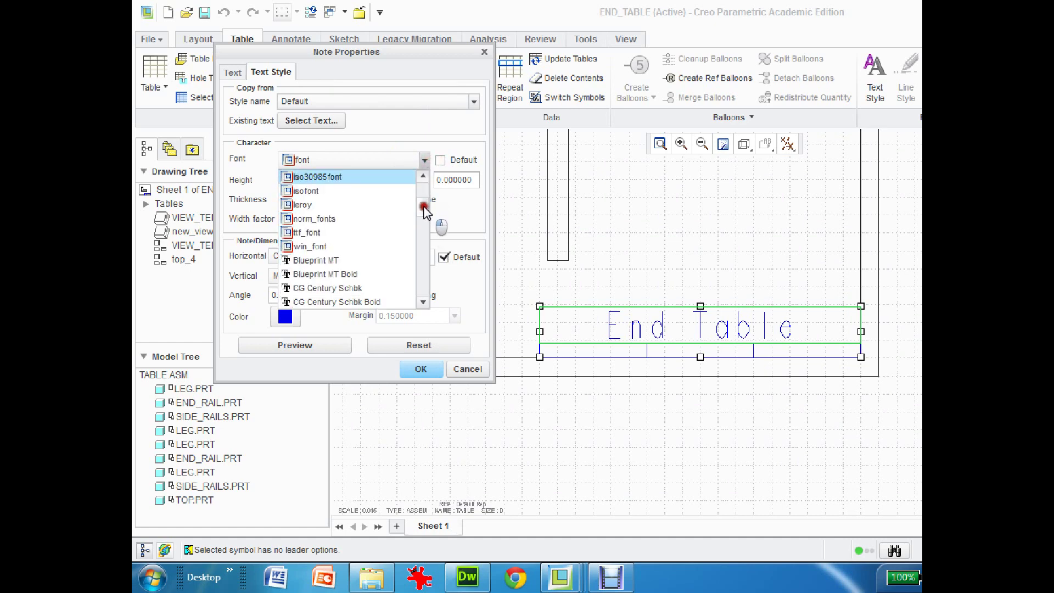
{"action": "left_click", "coordinate": [336, 302]}
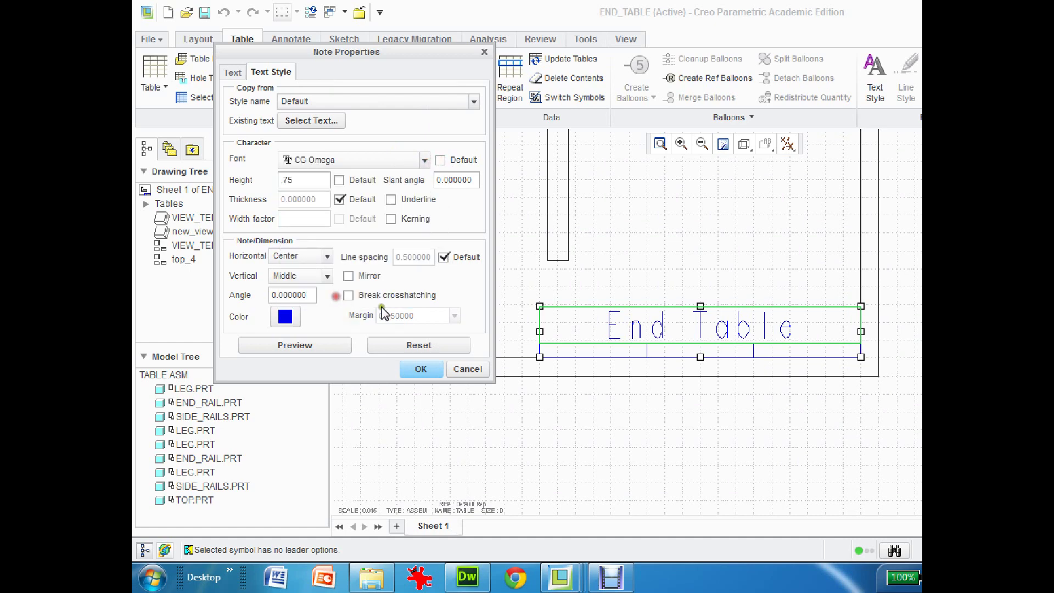
{"action": "left_click", "coordinate": [323, 341]}
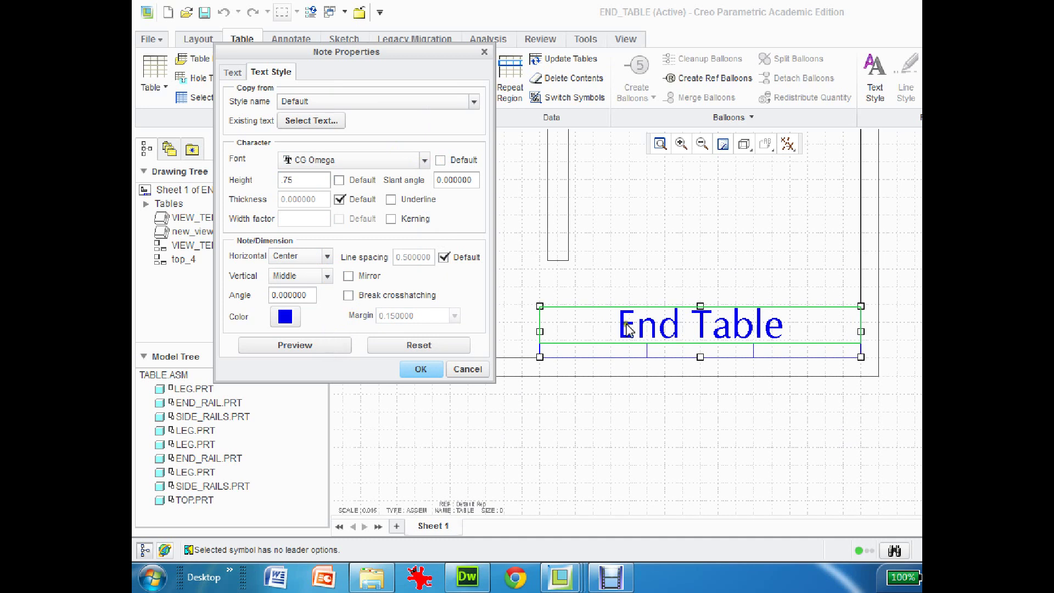
{"action": "left_click_drag", "start_coordinate": [299, 180], "coordinate": [221, 179]}
{"action": "left_click", "coordinate": [311, 346]}
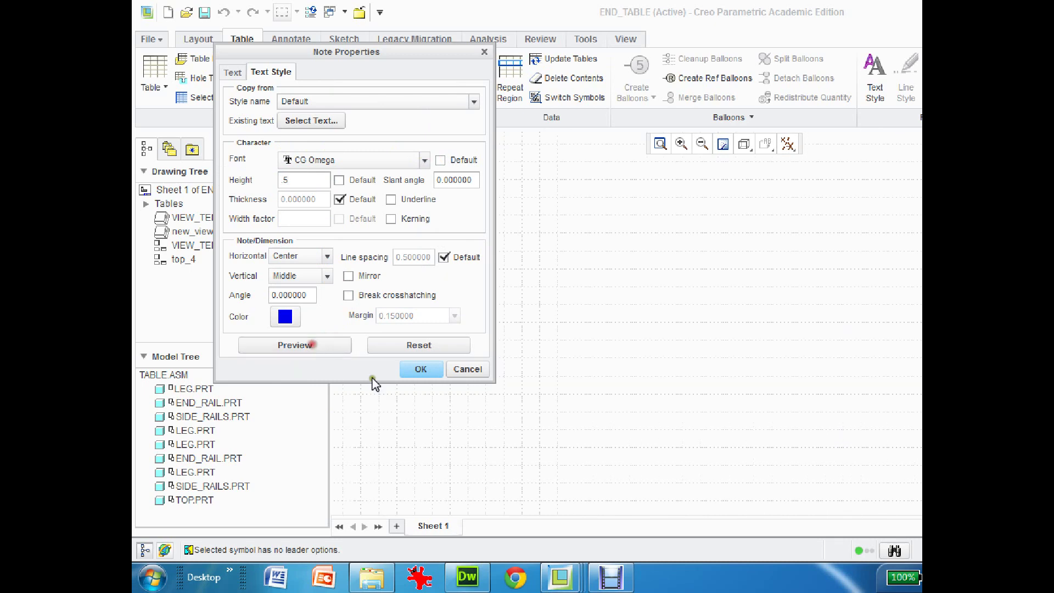
{"action": "left_click", "coordinate": [417, 369]}
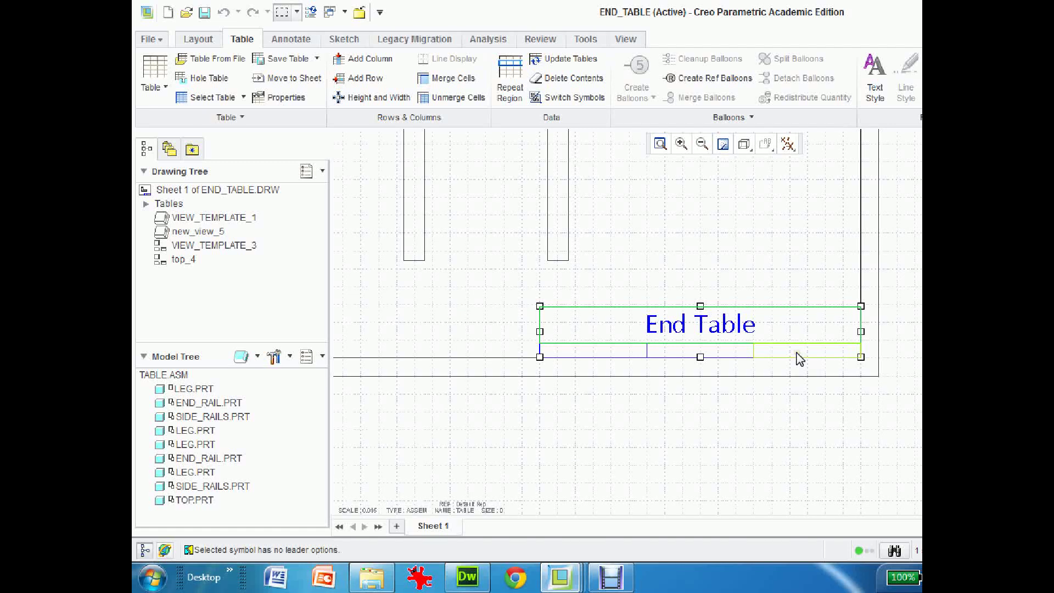
Deselect the table and refit the view to show the entire END_TABLE sheet.
{"action": "left_click", "coordinate": [653, 438]}
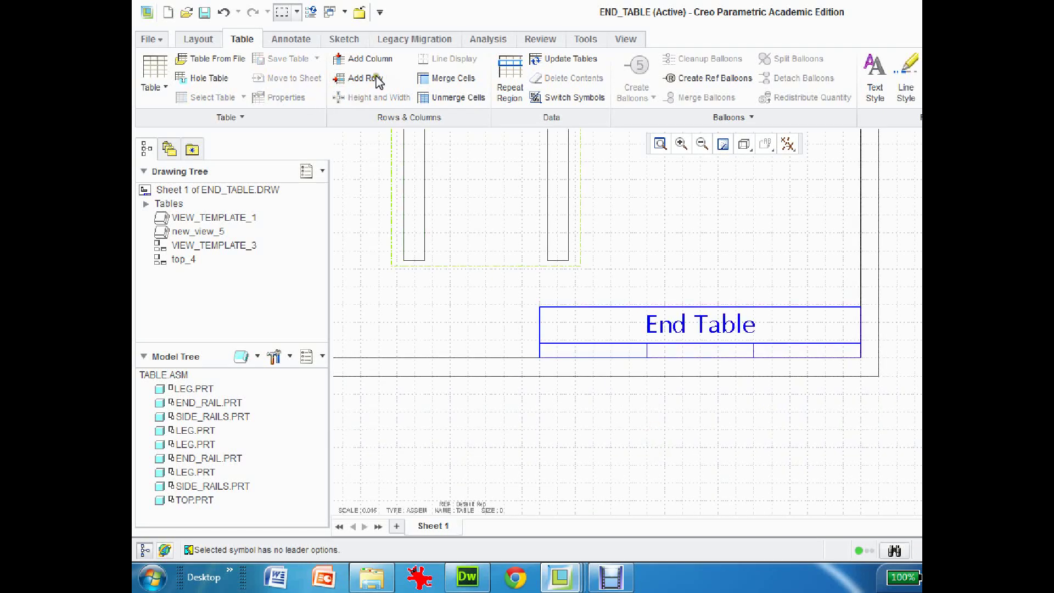
{"action": "left_click", "coordinate": [672, 144]}
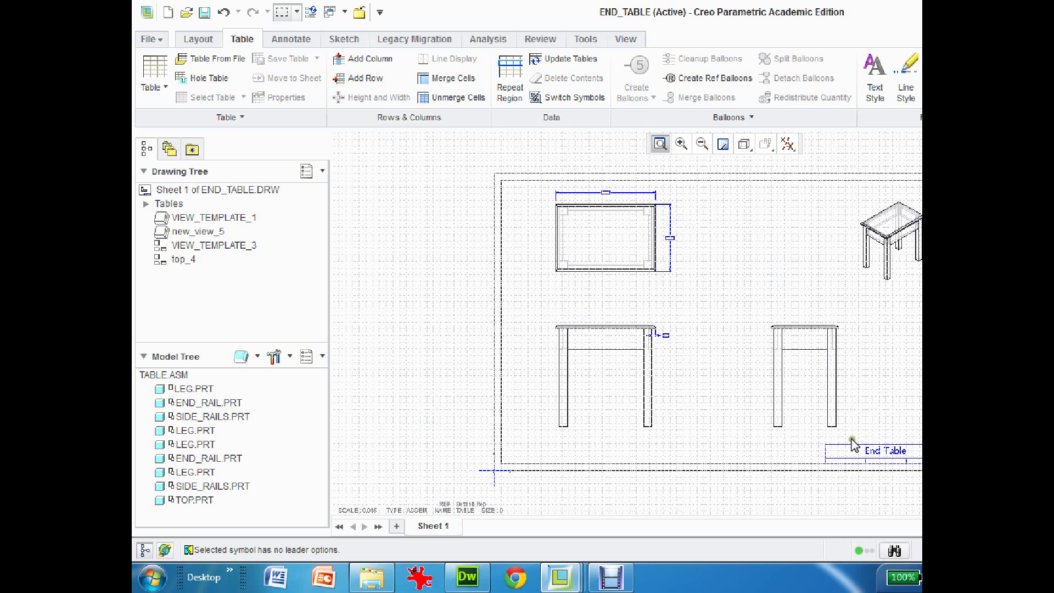